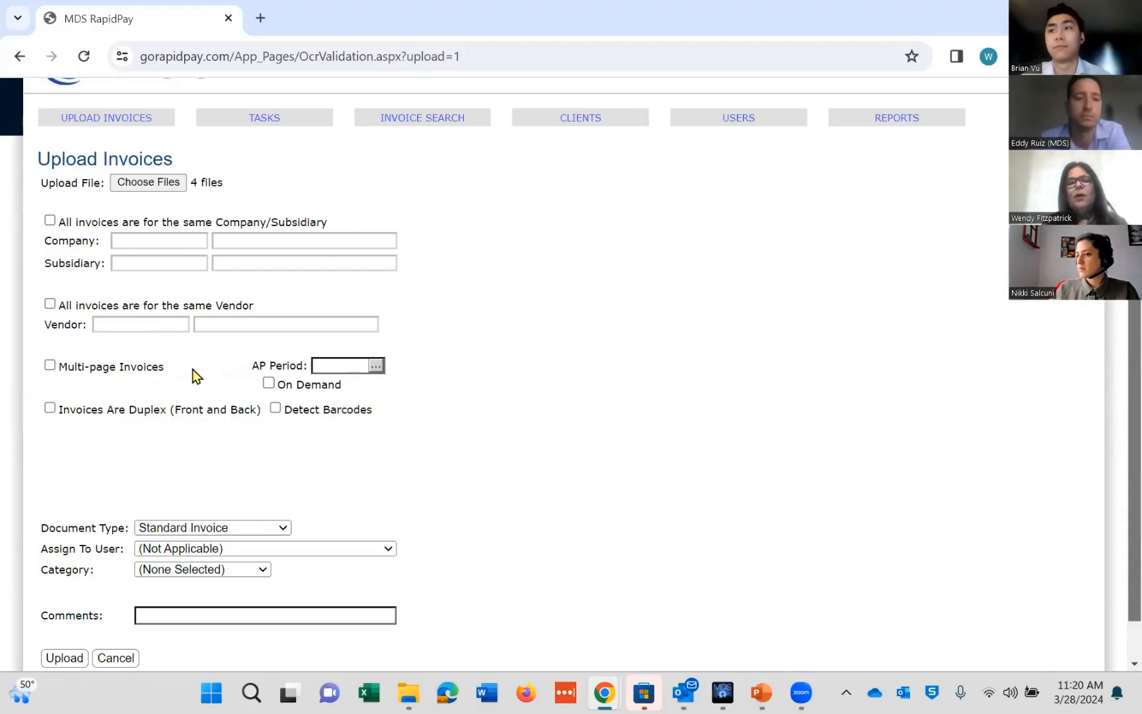
click(51, 364)
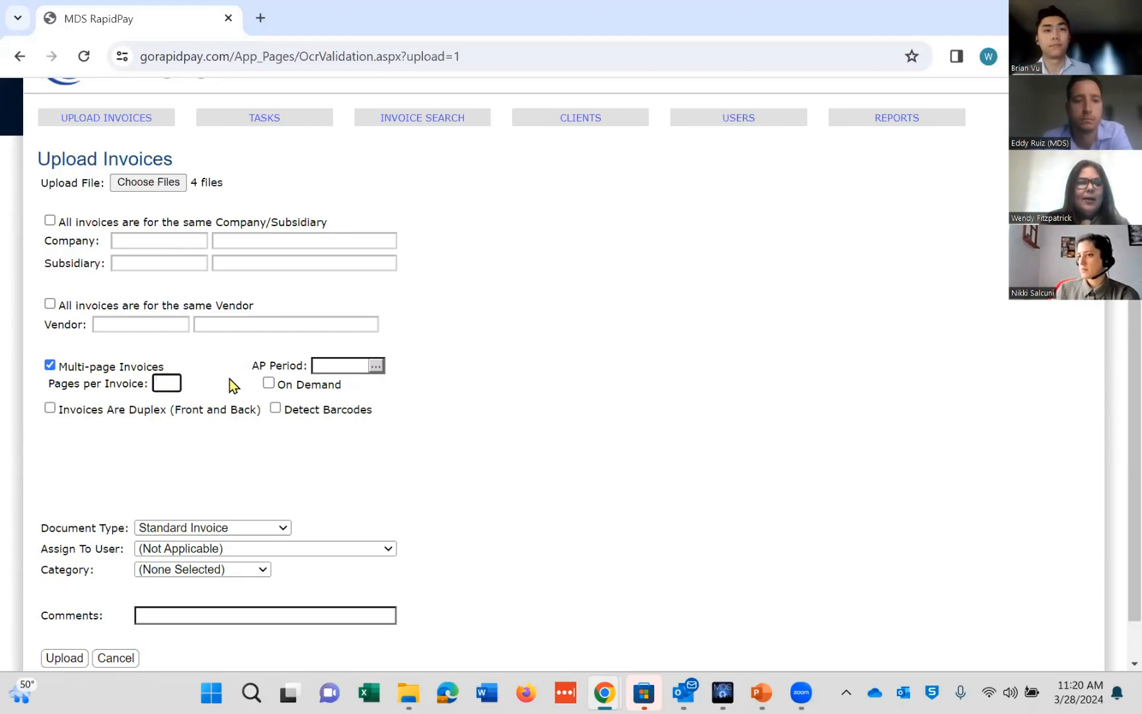
text(3)
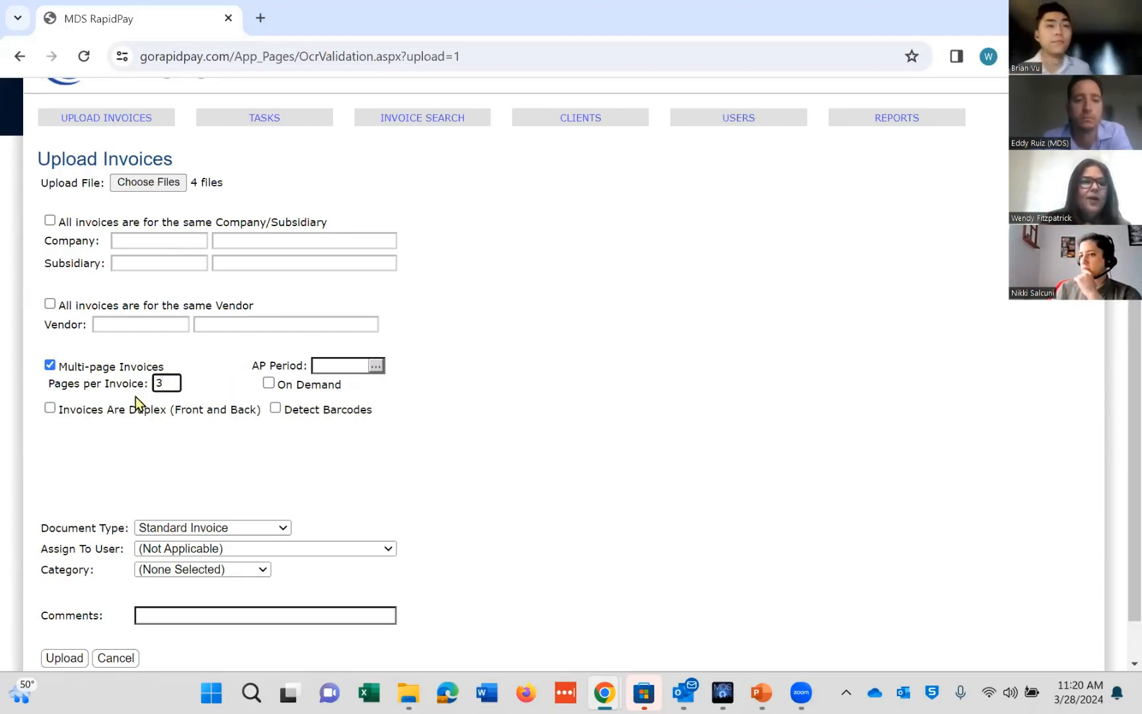
click(49, 365)
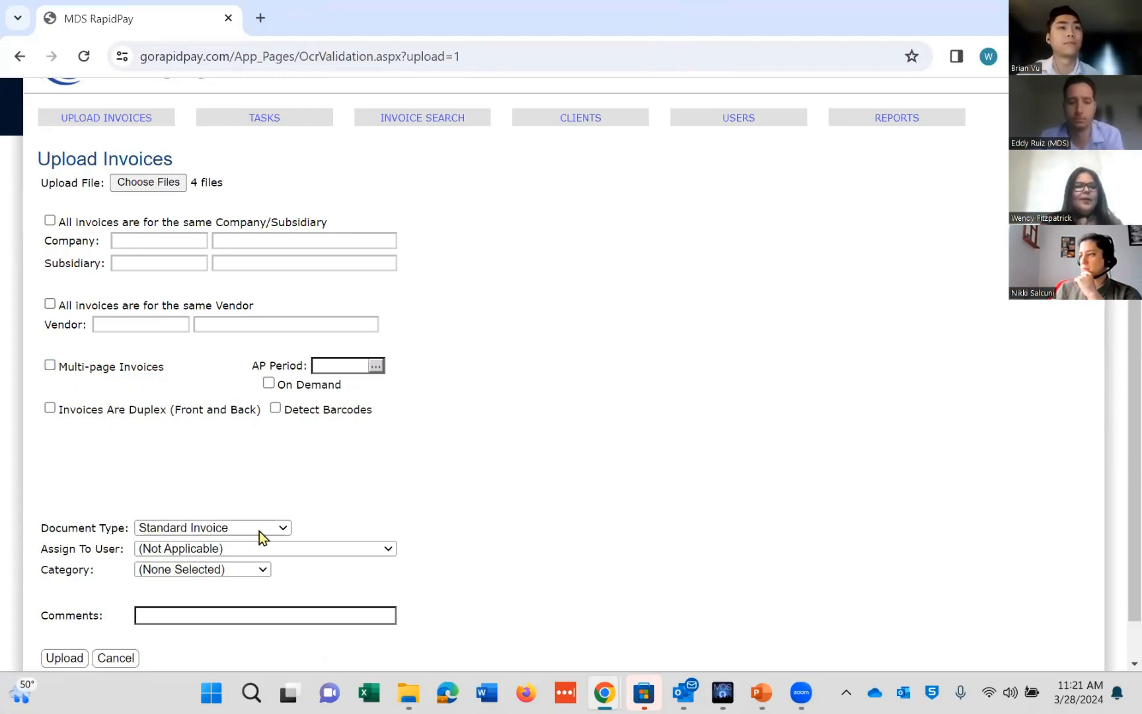
Step: Upload the four selected invoice files as Standard Invoice documents
click(284, 528)
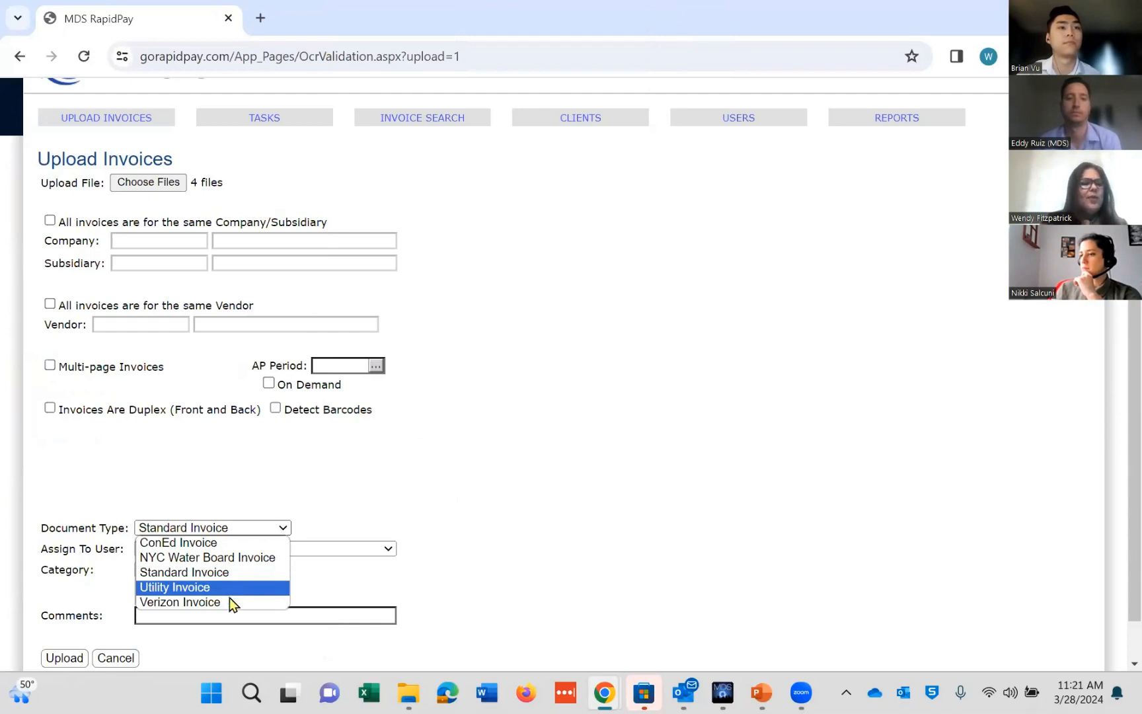
click(291, 489)
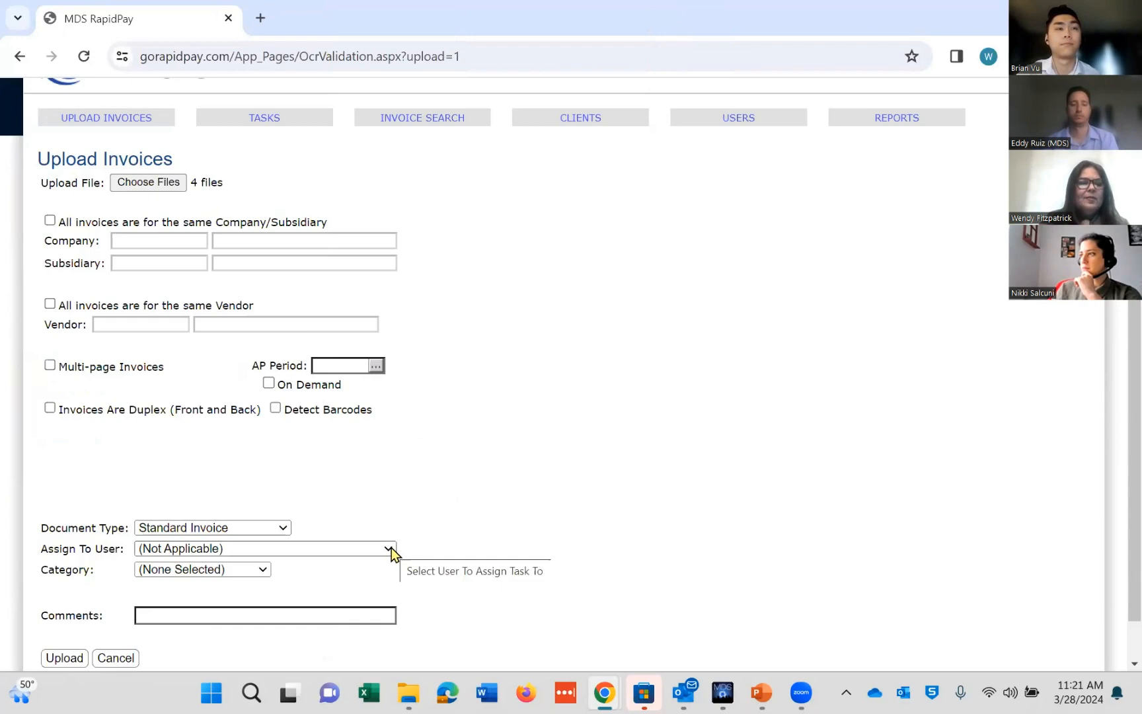
click(263, 571)
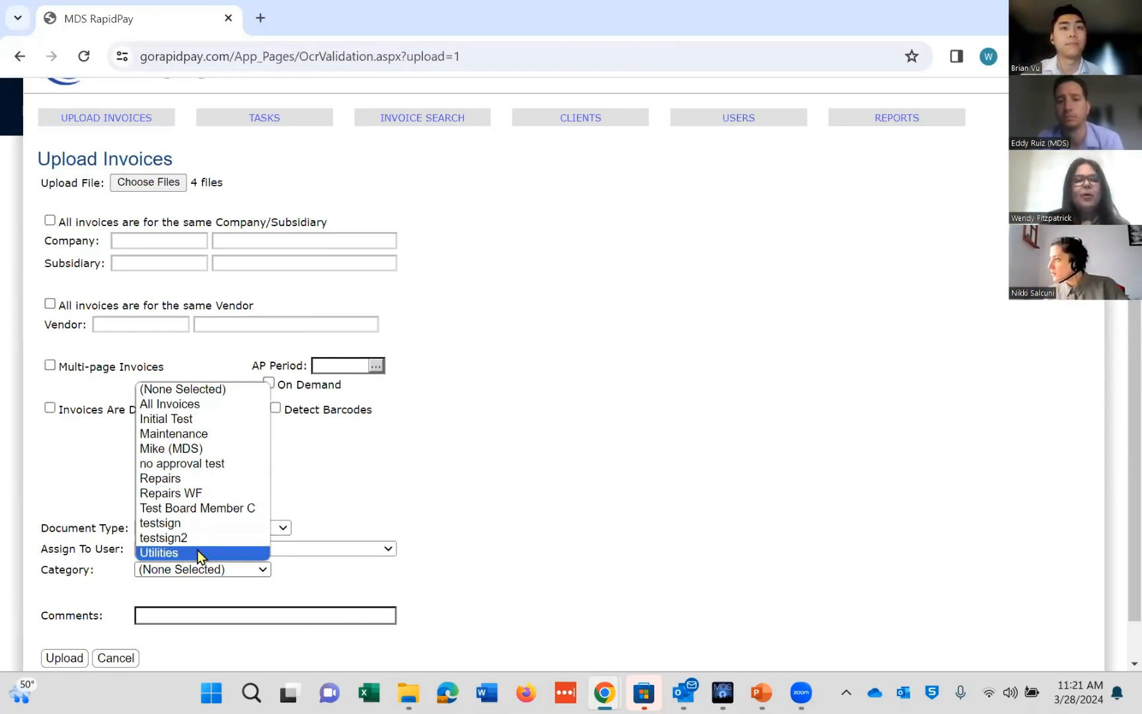
click(365, 486)
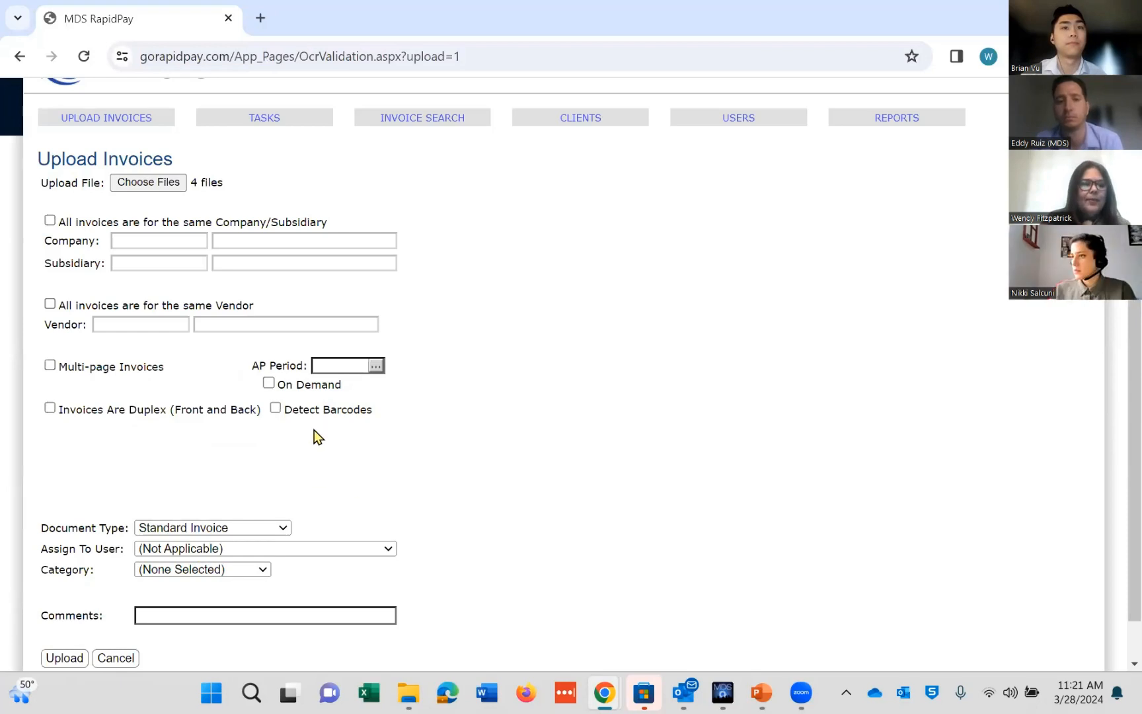
click(72, 661)
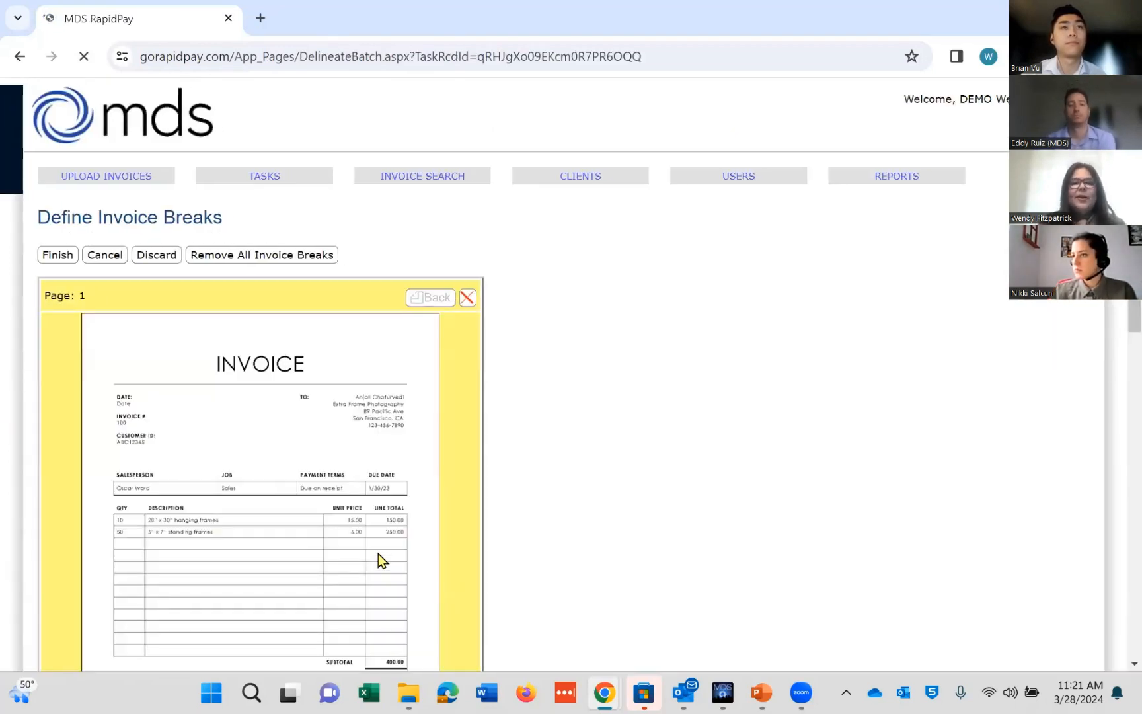
Step: Remove and restore the invoice break between pages 1 and 2
drag(1134, 221, 1117, 350)
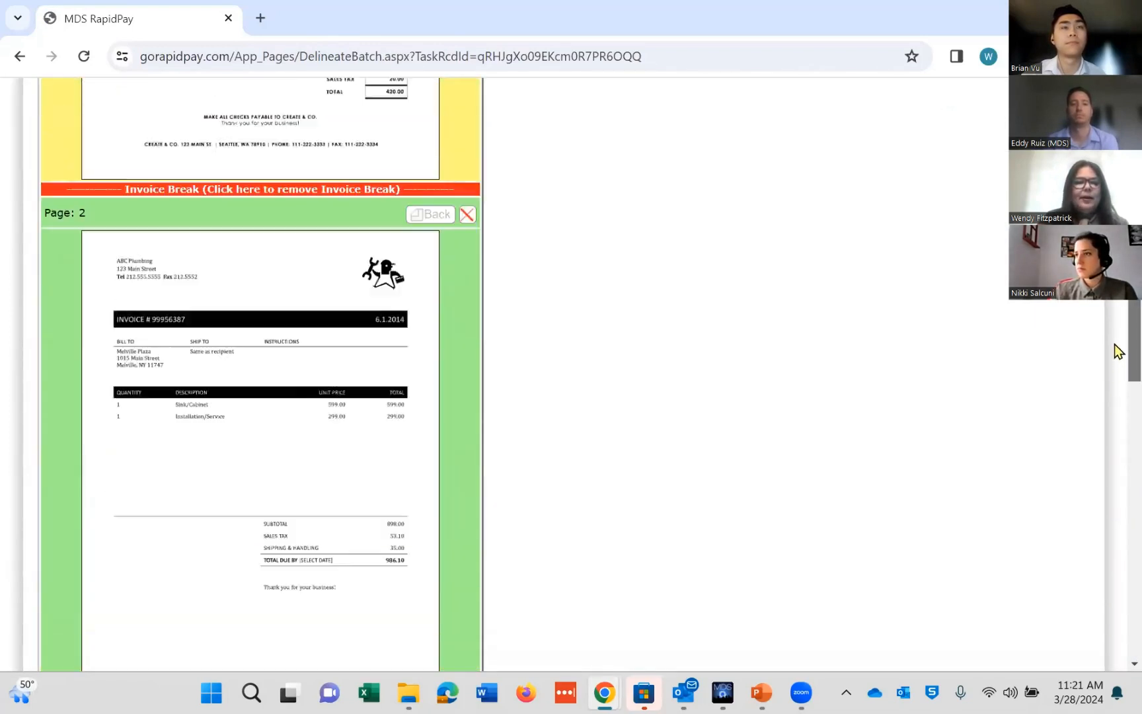
scroll(1117, 351, up, 6)
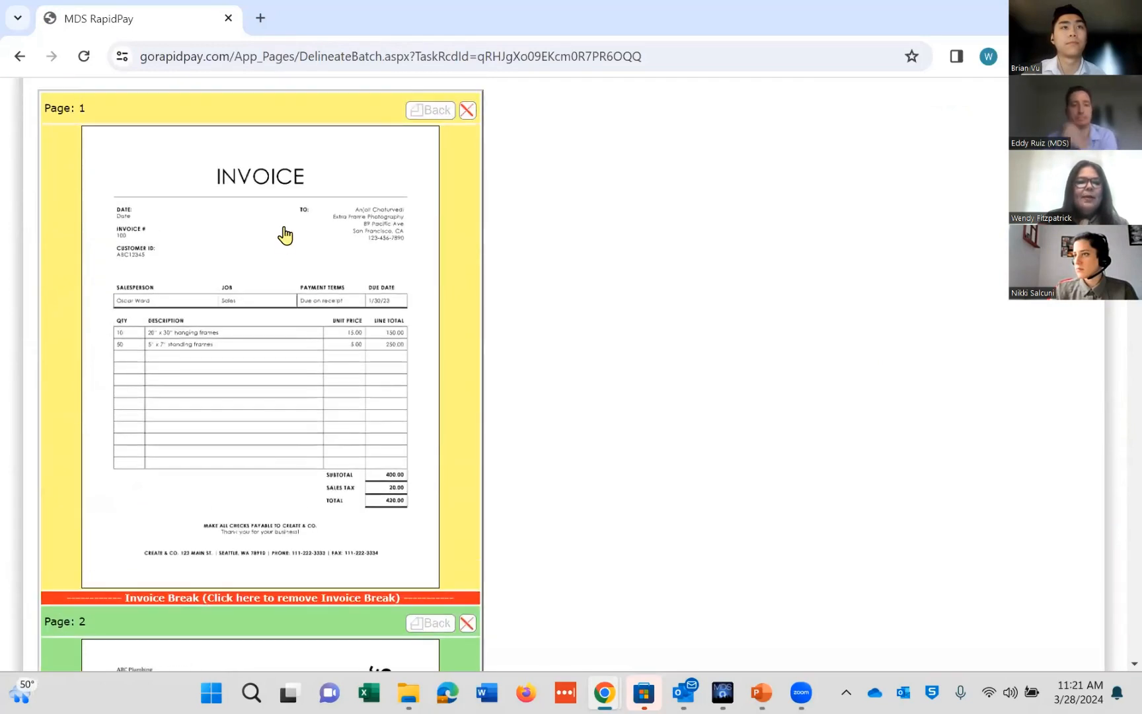
scroll(1116, 322, down, 3)
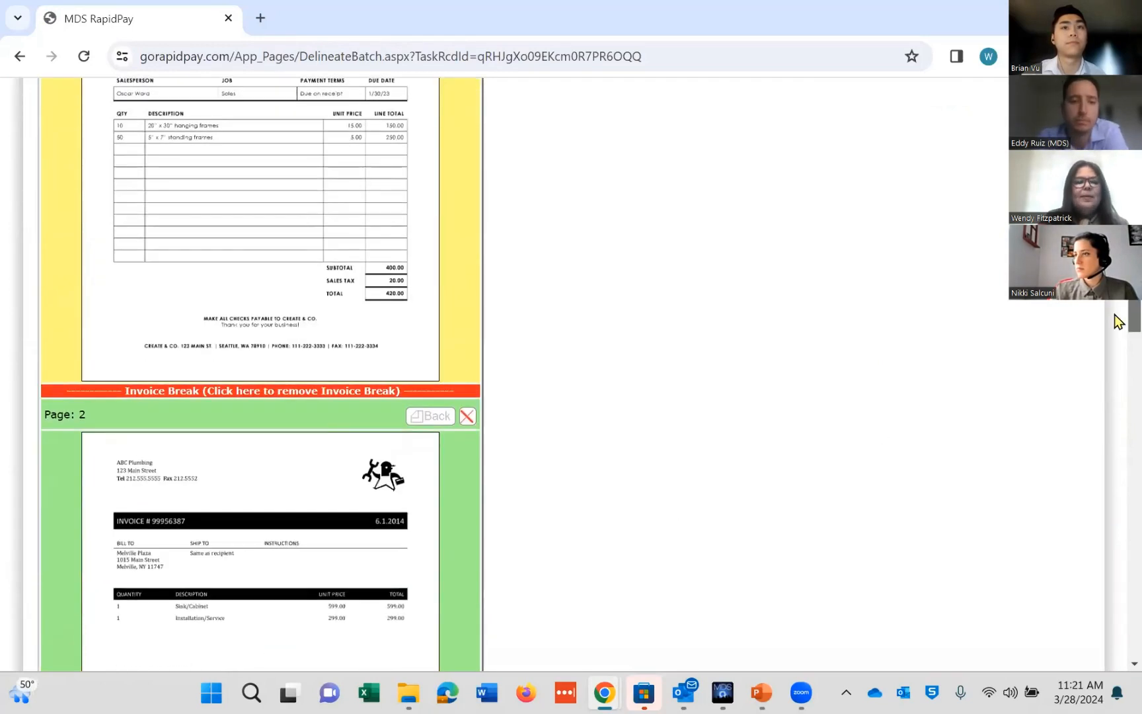
click(279, 395)
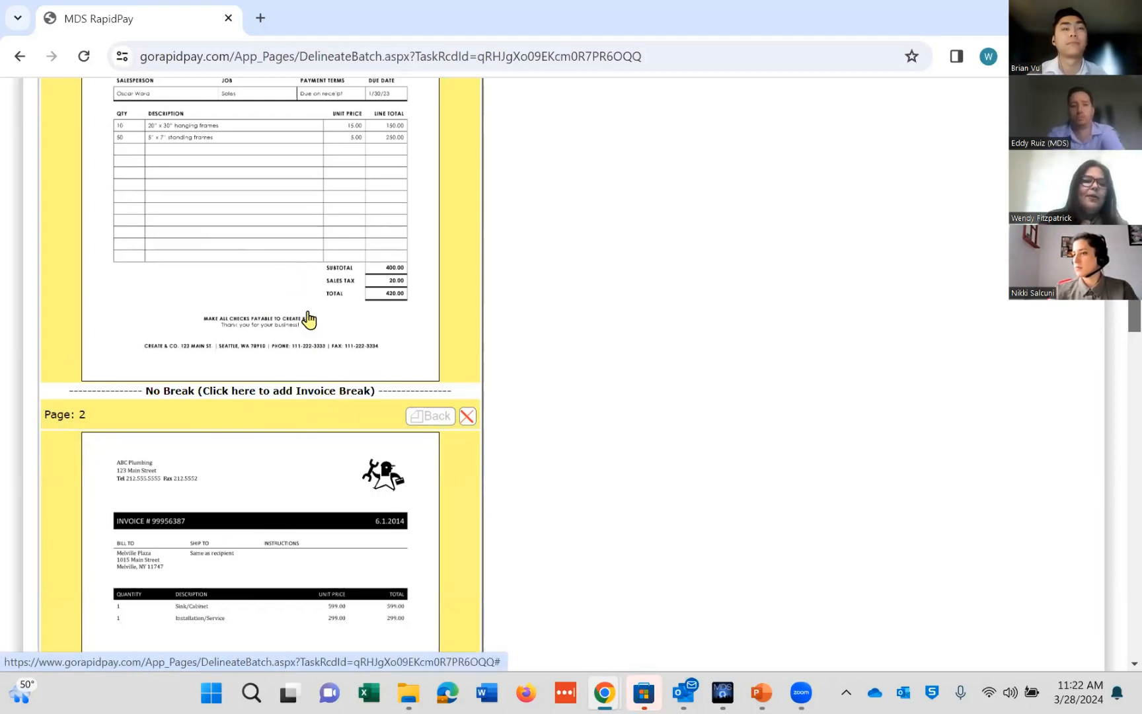
click(324, 394)
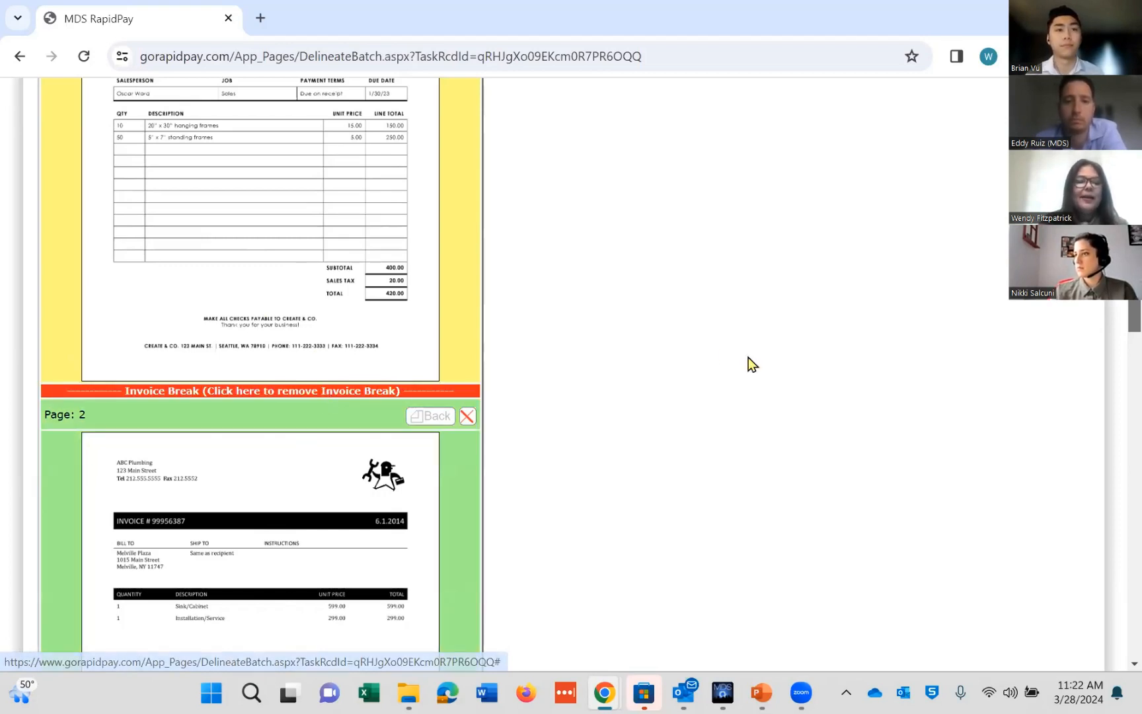
Step: Finish defining the invoice breaks for the batch
drag(1114, 357, 1117, 687)
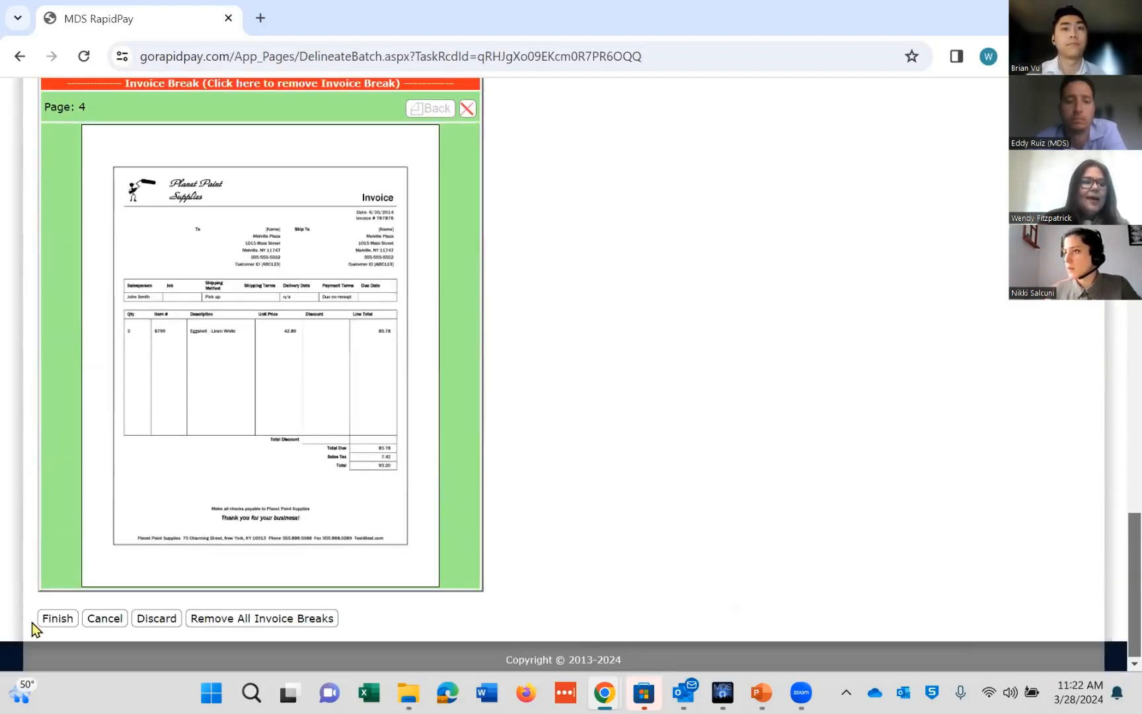
click(57, 618)
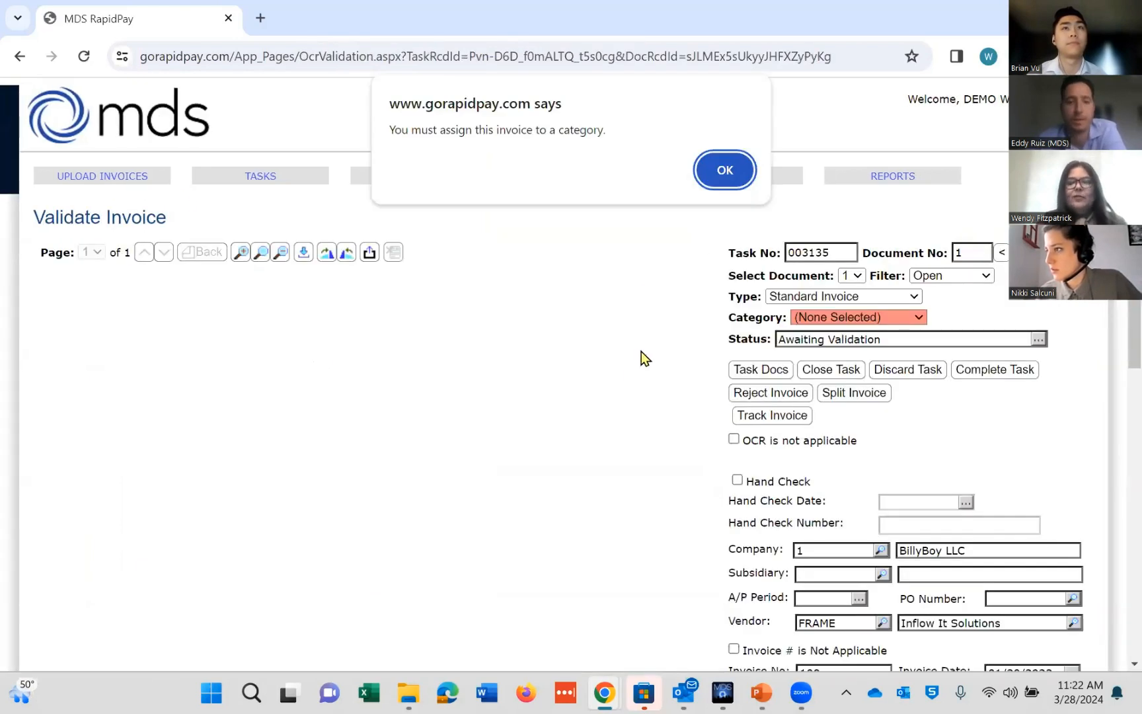
Step: Assign the first invoice to the Repairs category
click(722, 176)
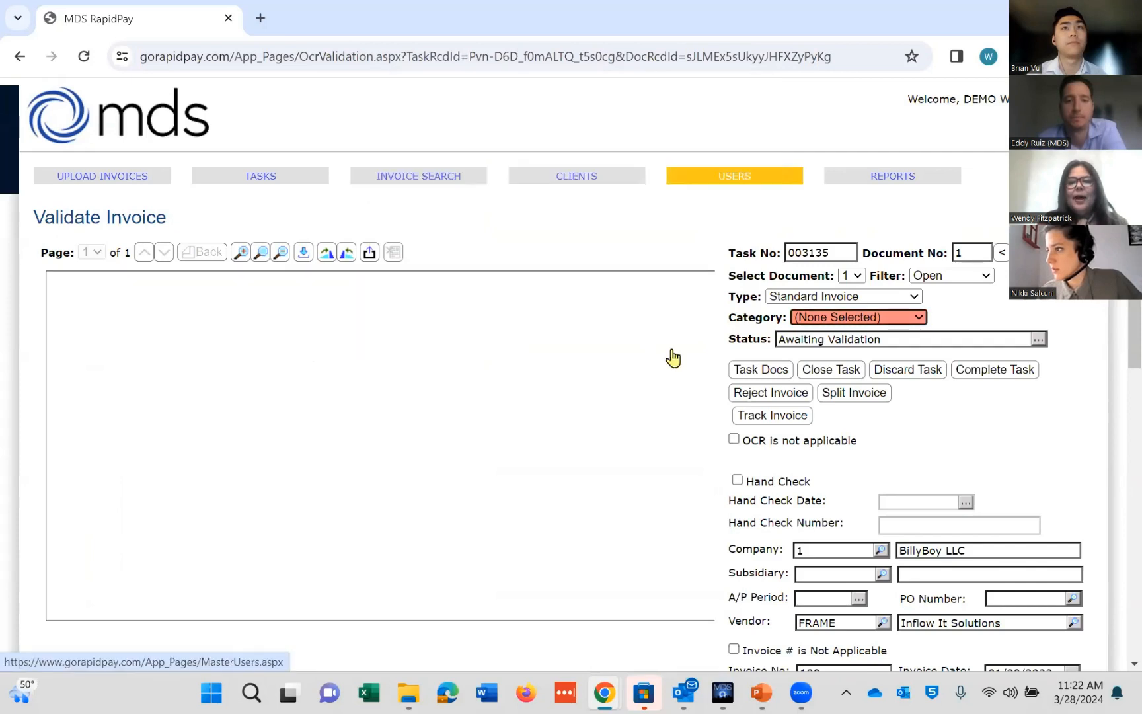
scroll(1116, 396, down, 8)
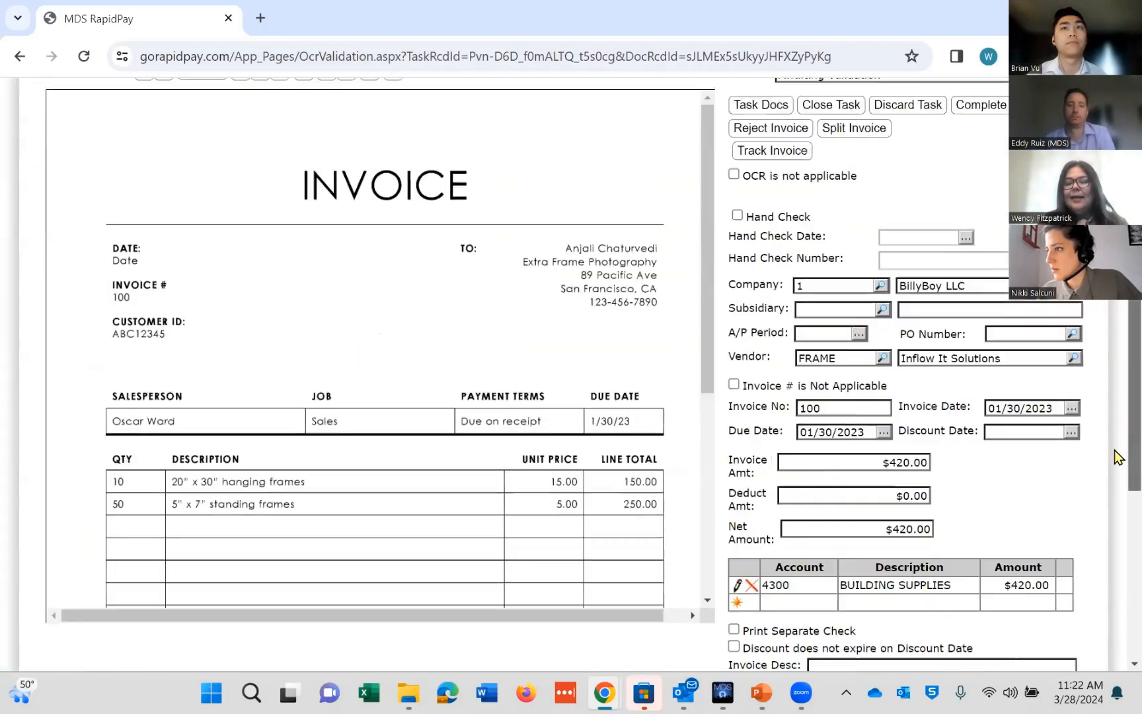
scroll(1115, 589, up, 6)
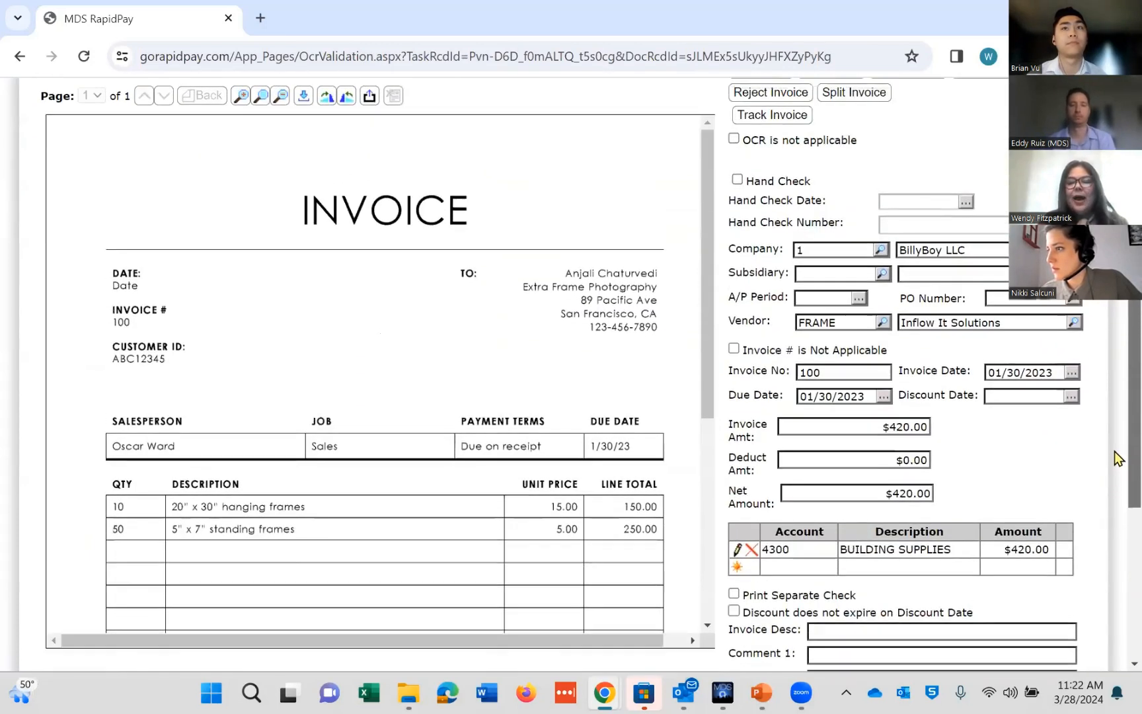
scroll(1114, 397, down, 3)
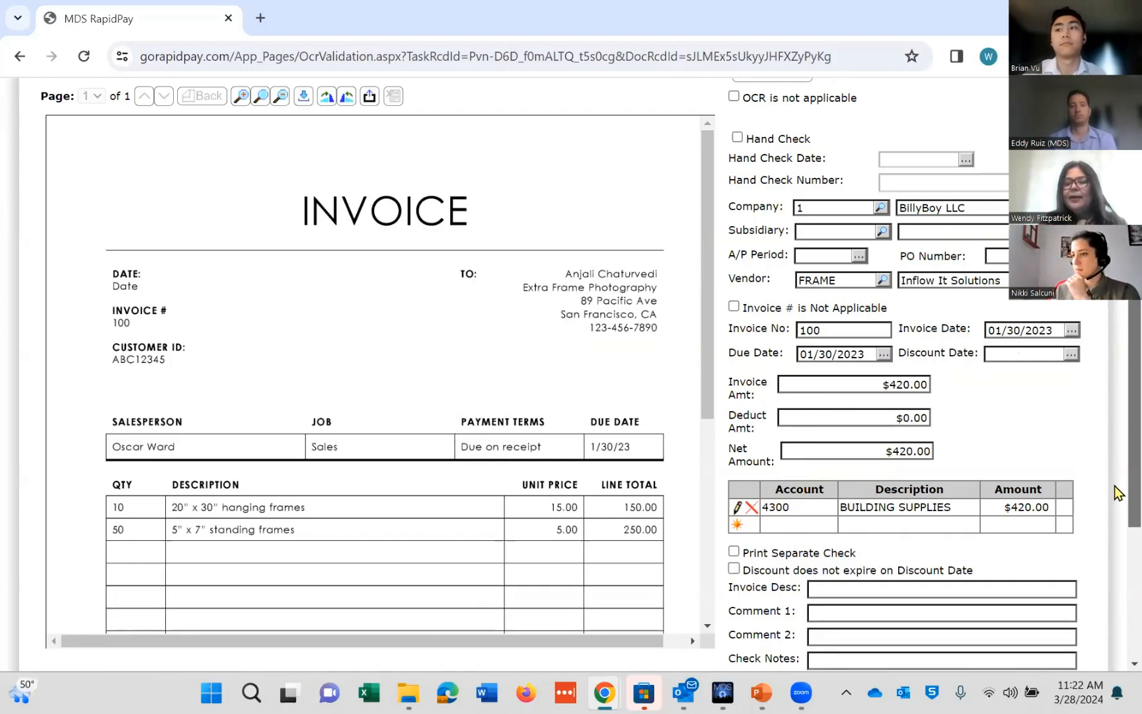
scroll(1114, 485, up, 5)
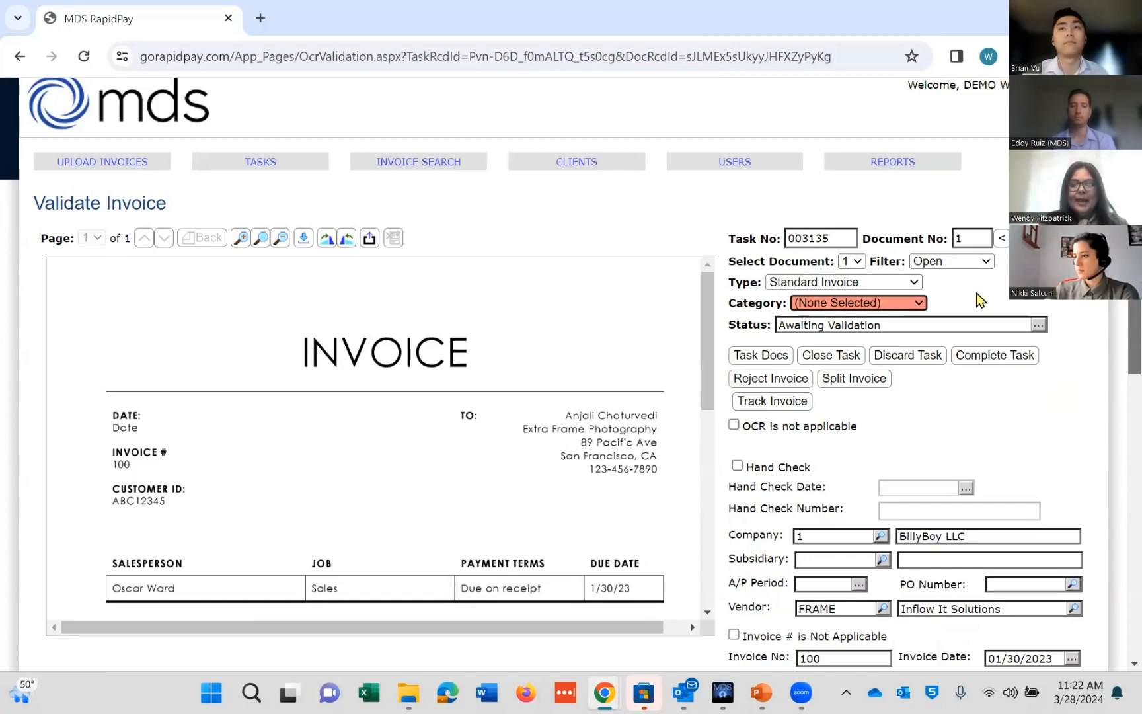
click(918, 303)
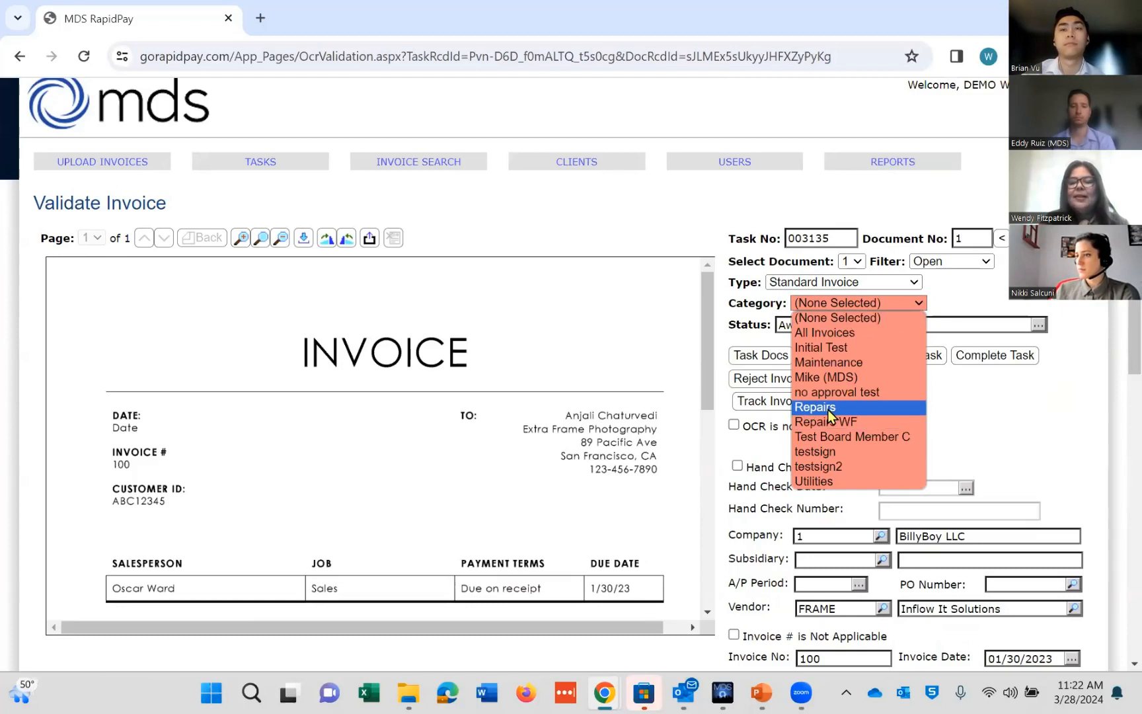
click(828, 408)
Step: Finish validating the first invoice and continue to the next document
scroll(1117, 462, down, 2)
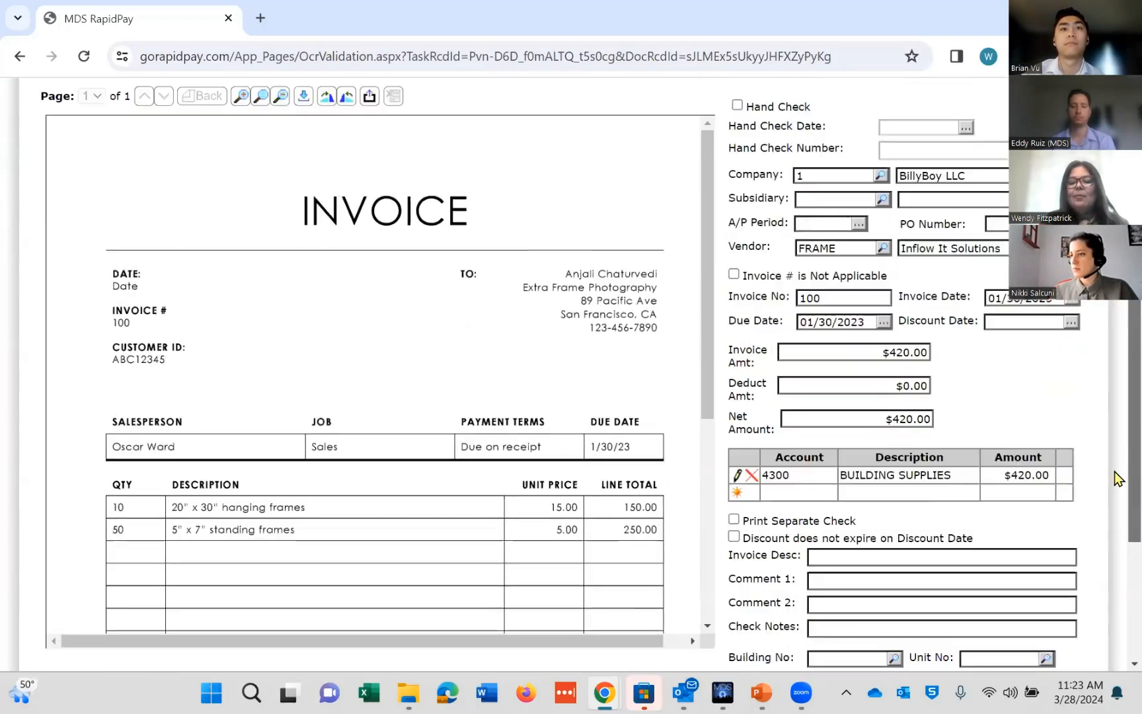
scroll(1114, 601, down, 4)
scroll(1114, 467, up, 7)
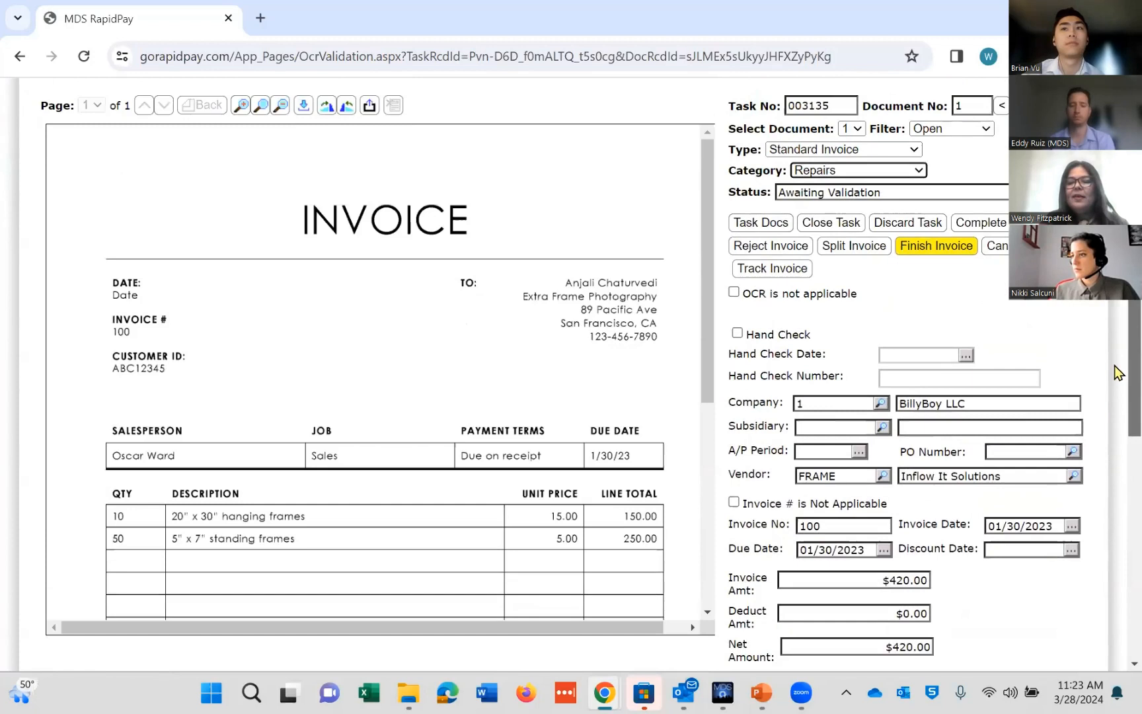
click(922, 252)
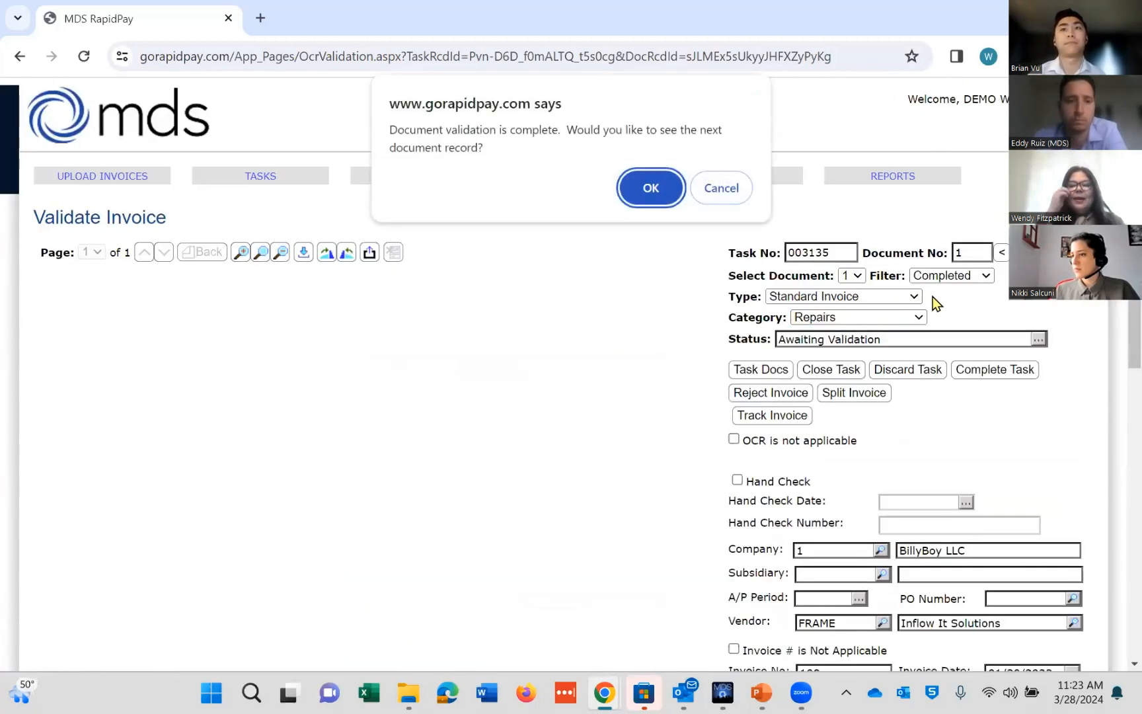
key(Return)
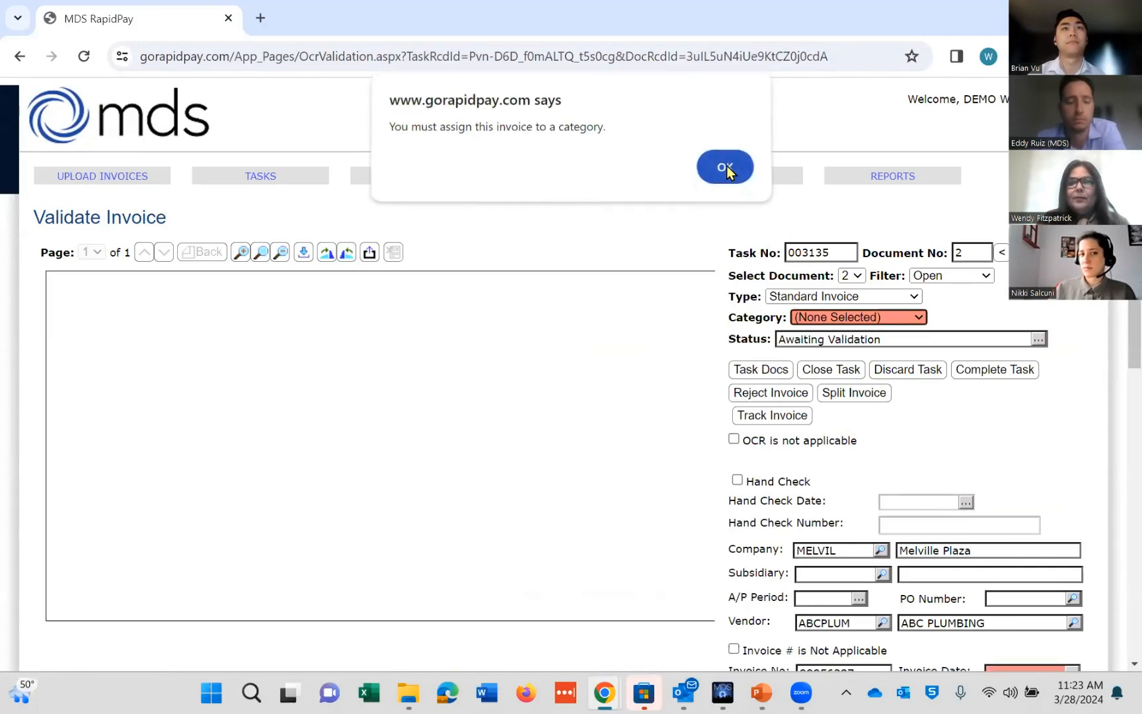
Step: Fill in the second invoice's date with the date picker and move on to the third document
click(725, 172)
scroll(1089, 306, down, 2)
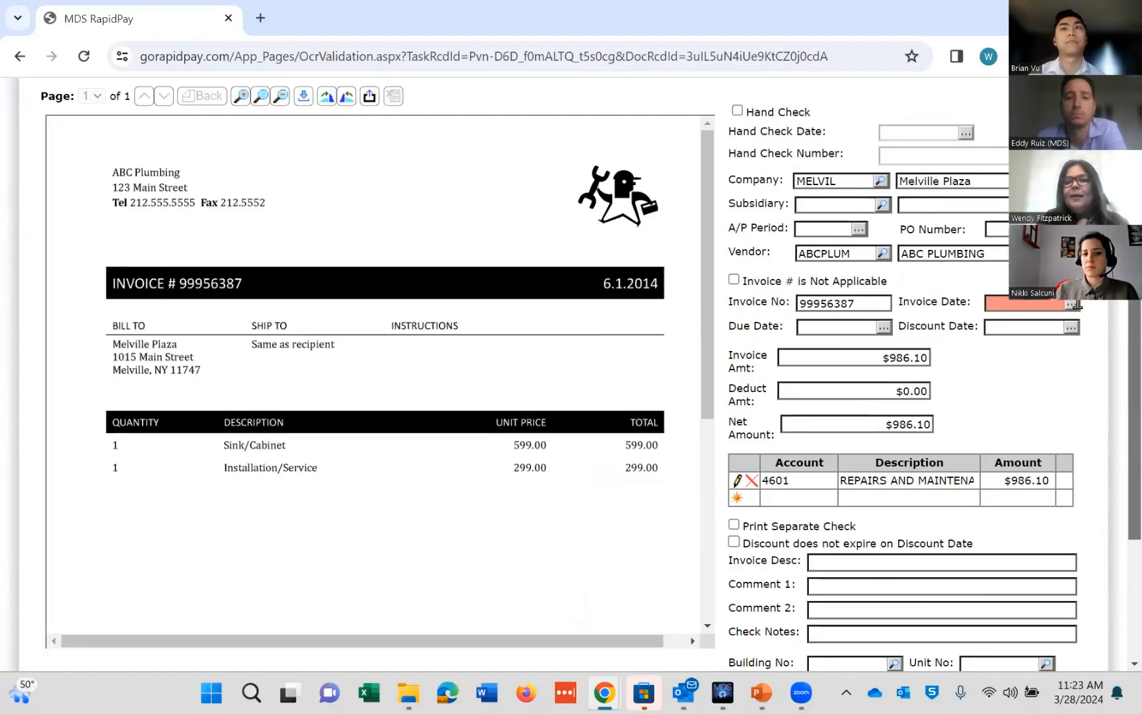
click(1072, 304)
click(1016, 426)
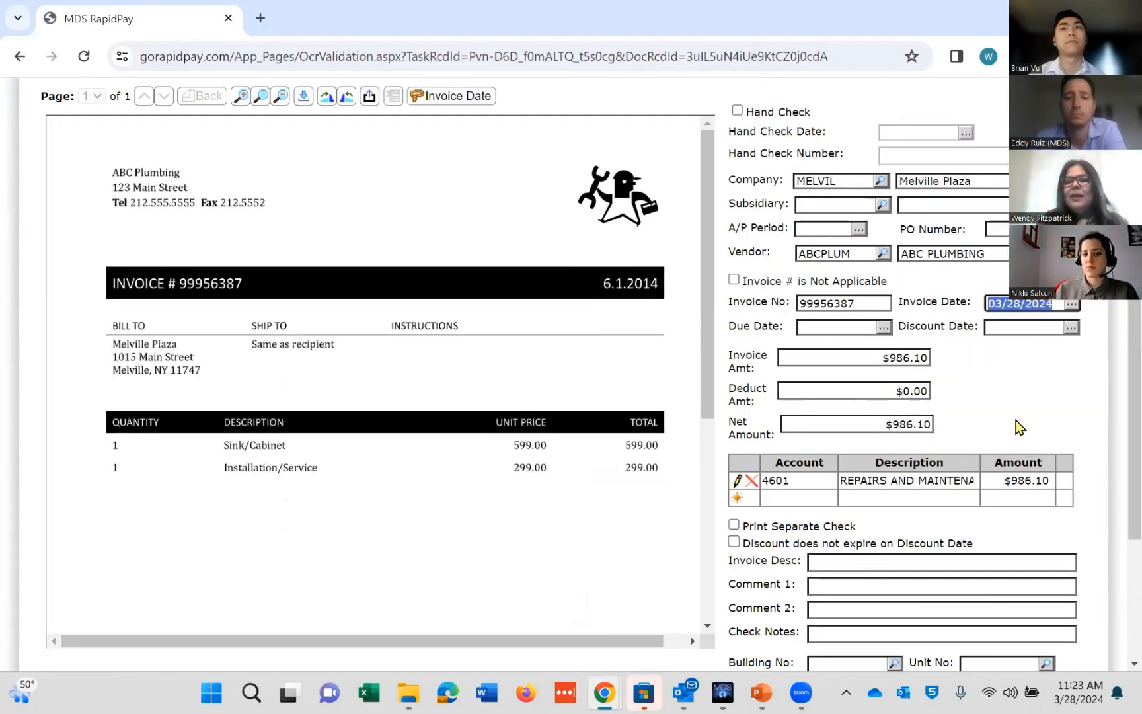
scroll(1116, 413, down, 3)
click(783, 601)
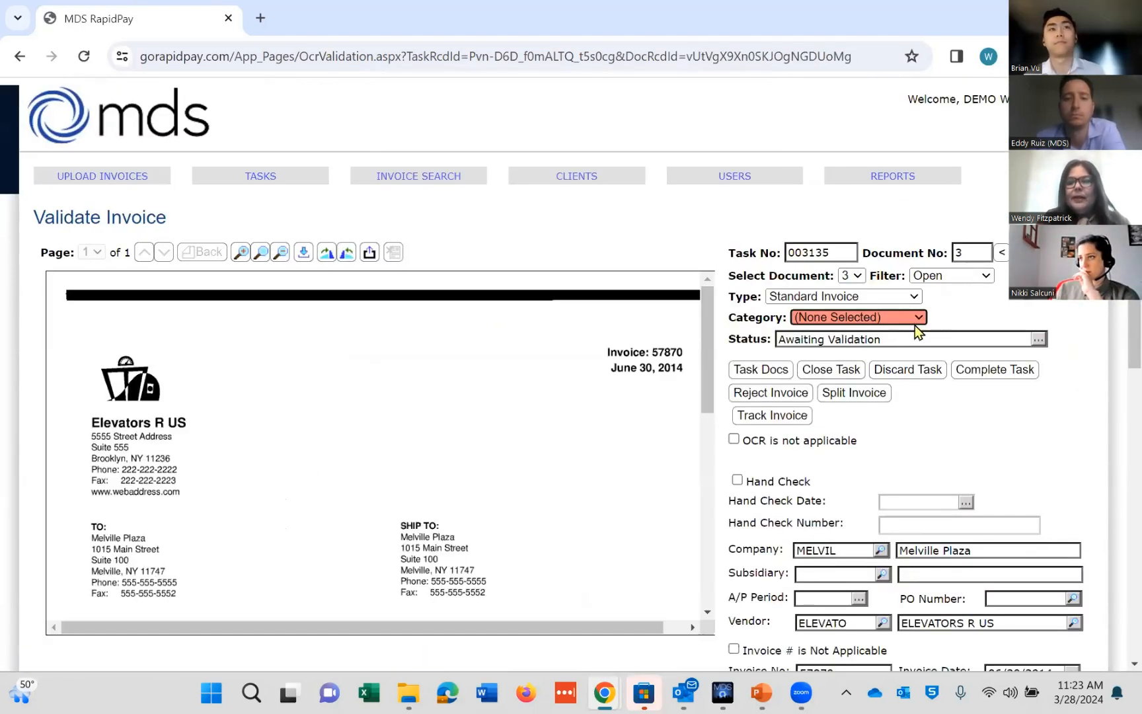
Step: Assign the third invoice to the Repairs category and finish its validation
click(917, 320)
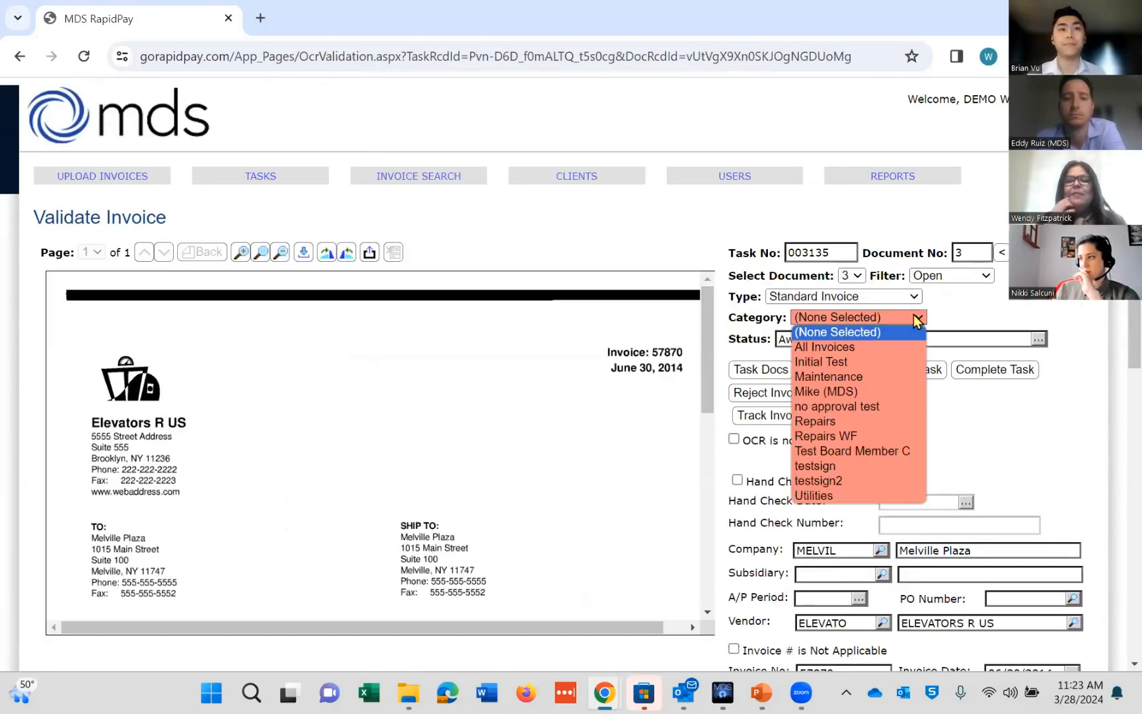
click(857, 419)
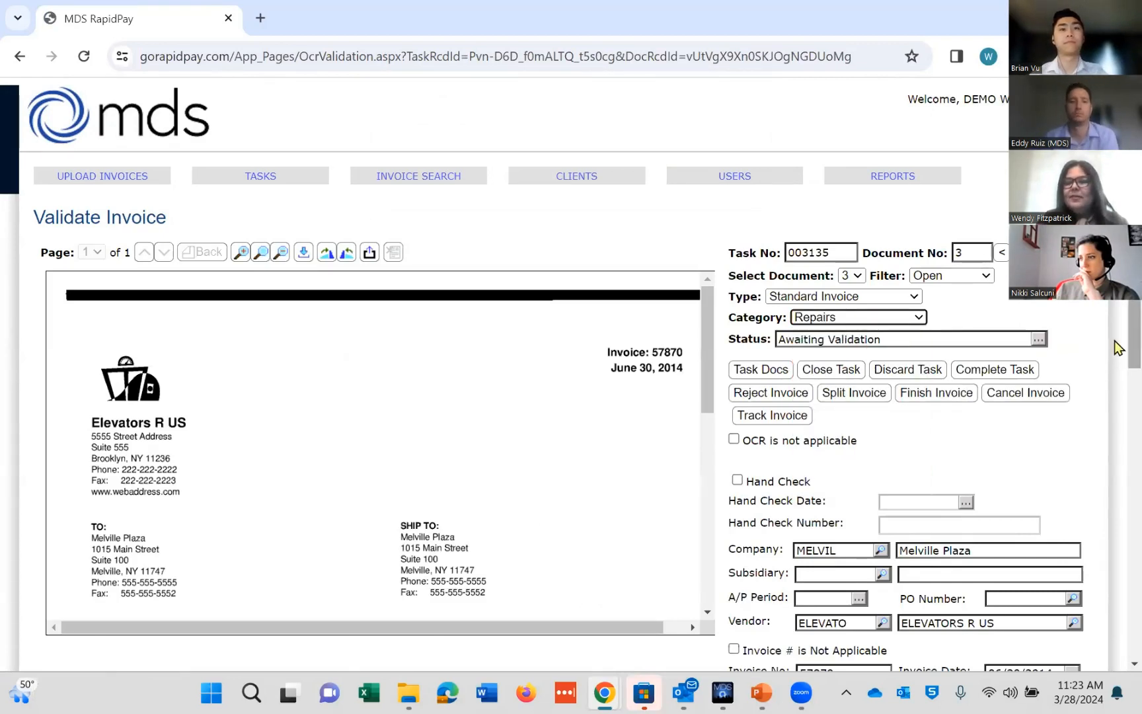
scroll(1114, 505, down, 5)
scroll(1117, 569, up, 6)
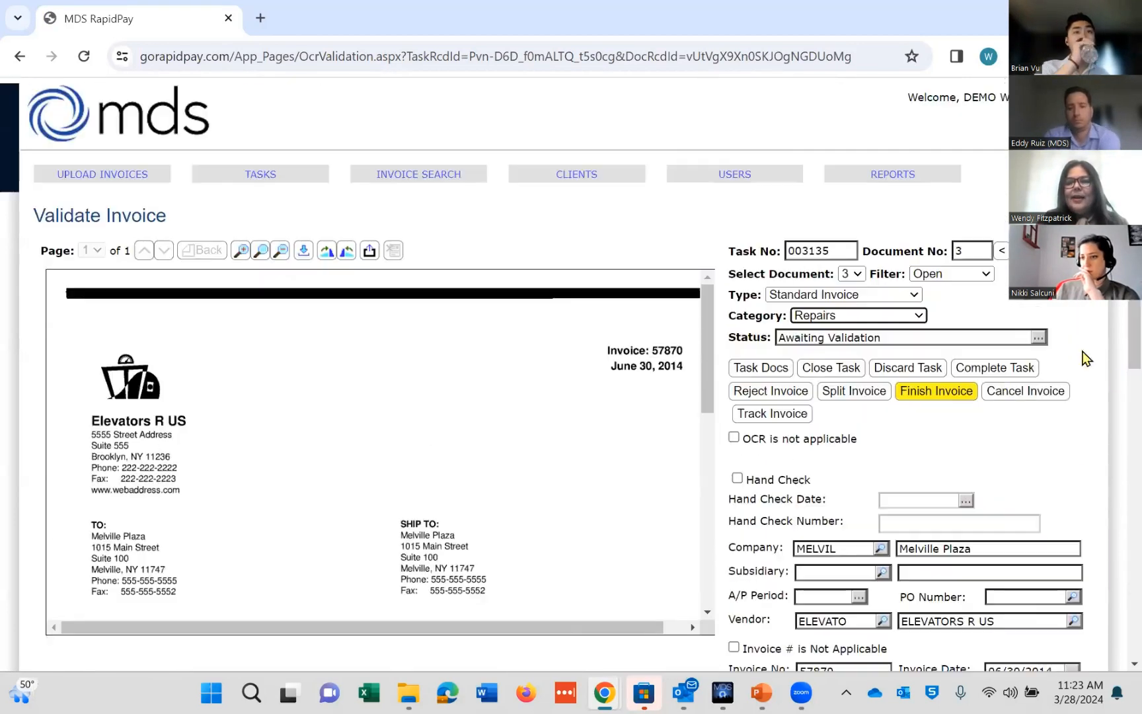
click(933, 391)
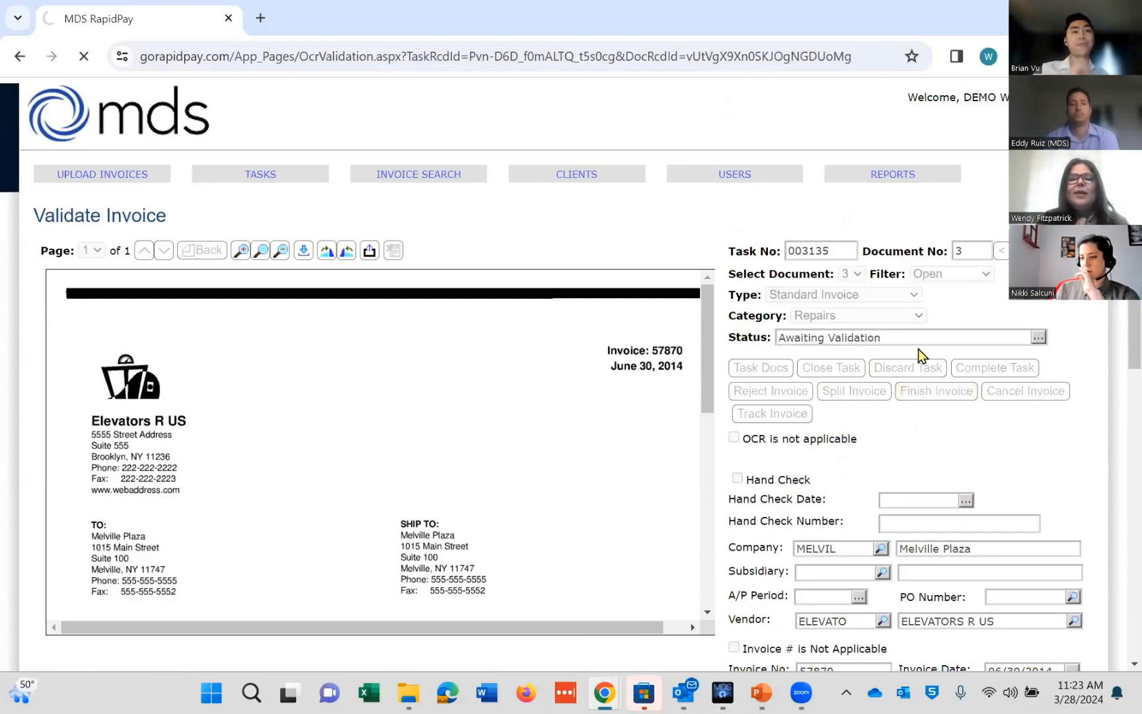
click(666, 180)
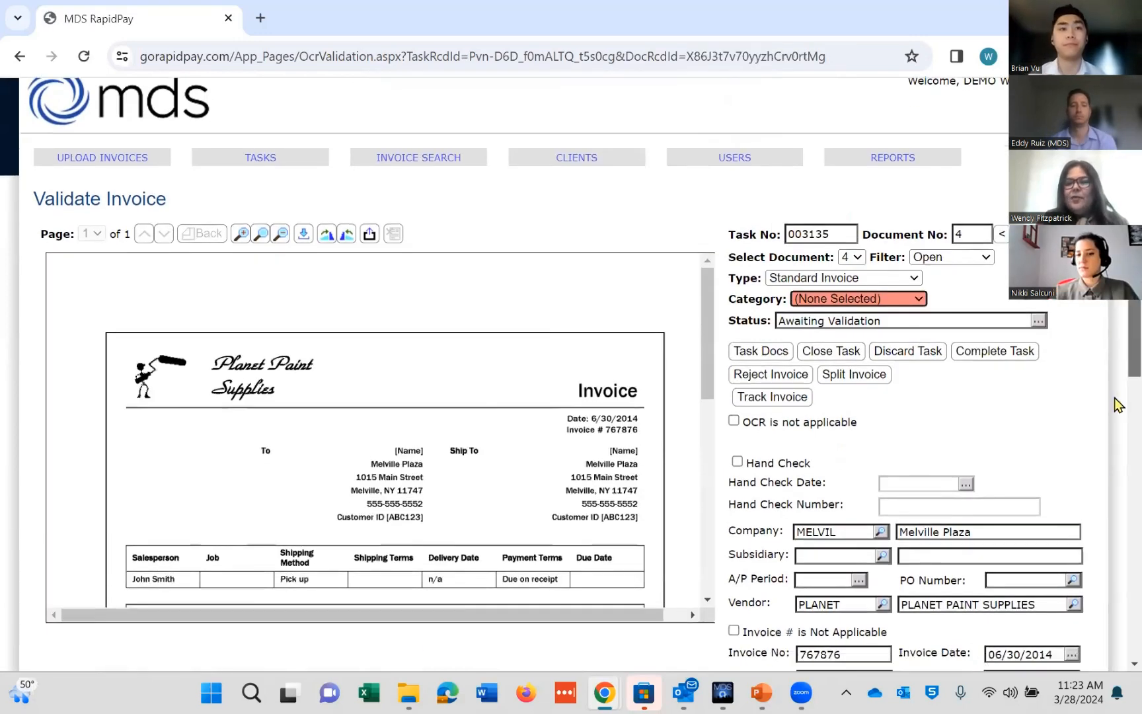
scroll(1114, 400, down, 7)
scroll(1117, 569, up, 5)
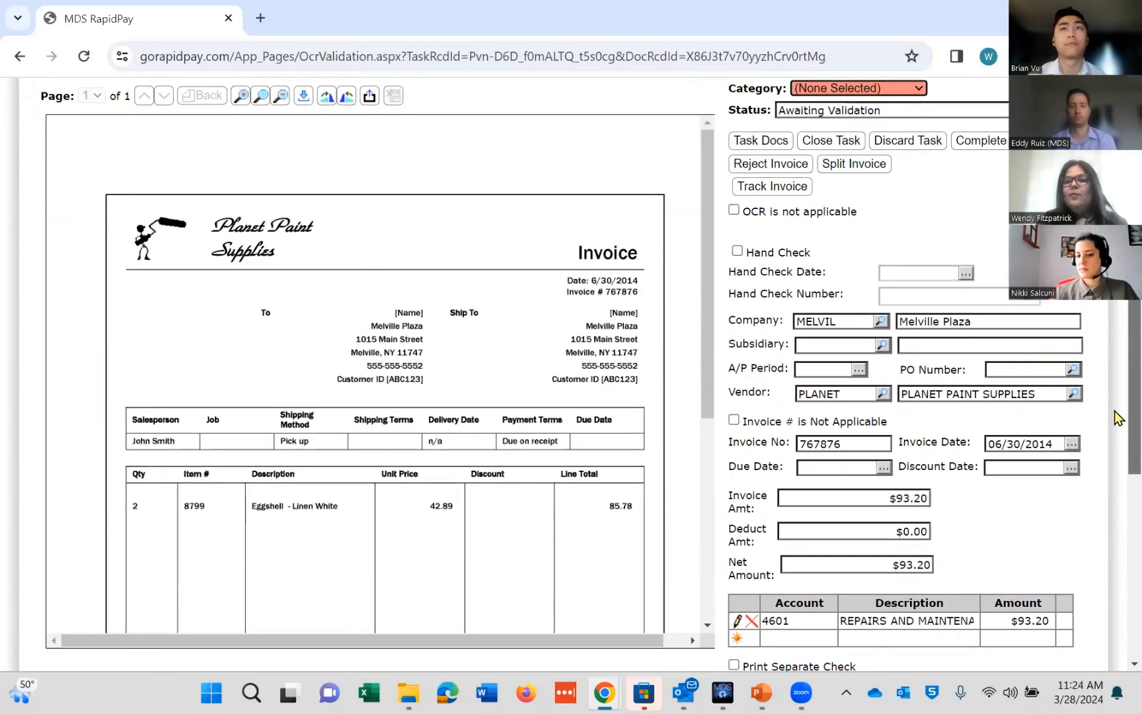
scroll(1114, 418, up, 1)
scroll(1114, 418, up, 4)
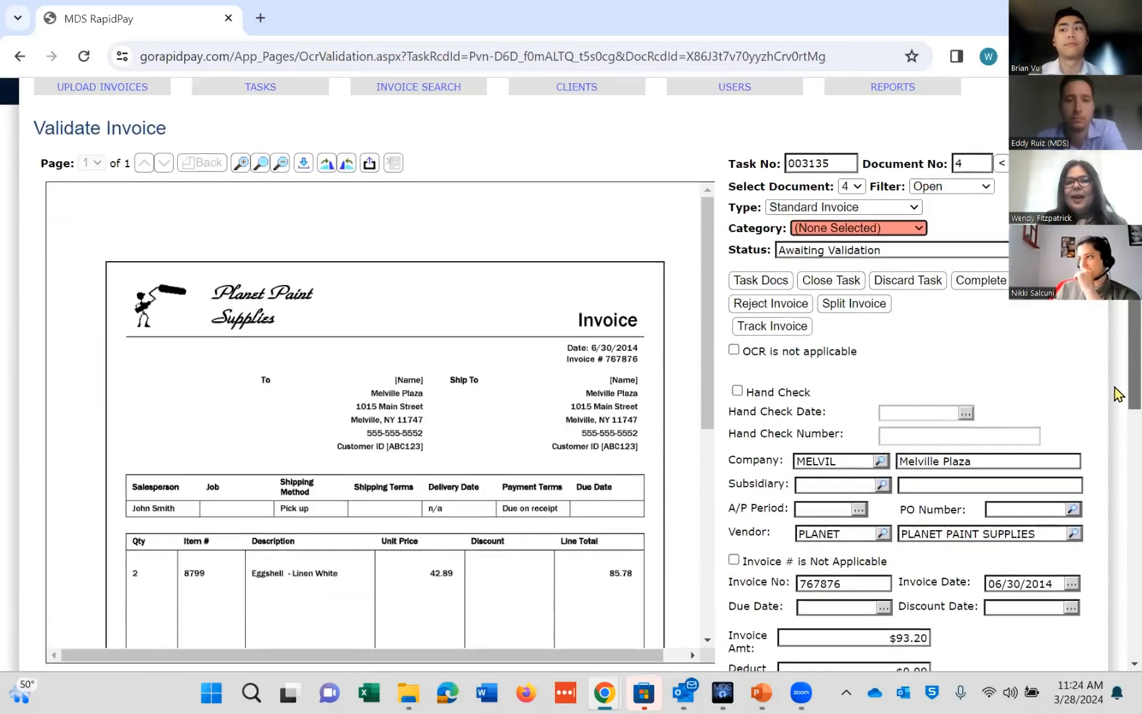
Step: Finish validating the fourth invoice and send the validated batch to MDS Explorer for final verification
click(920, 241)
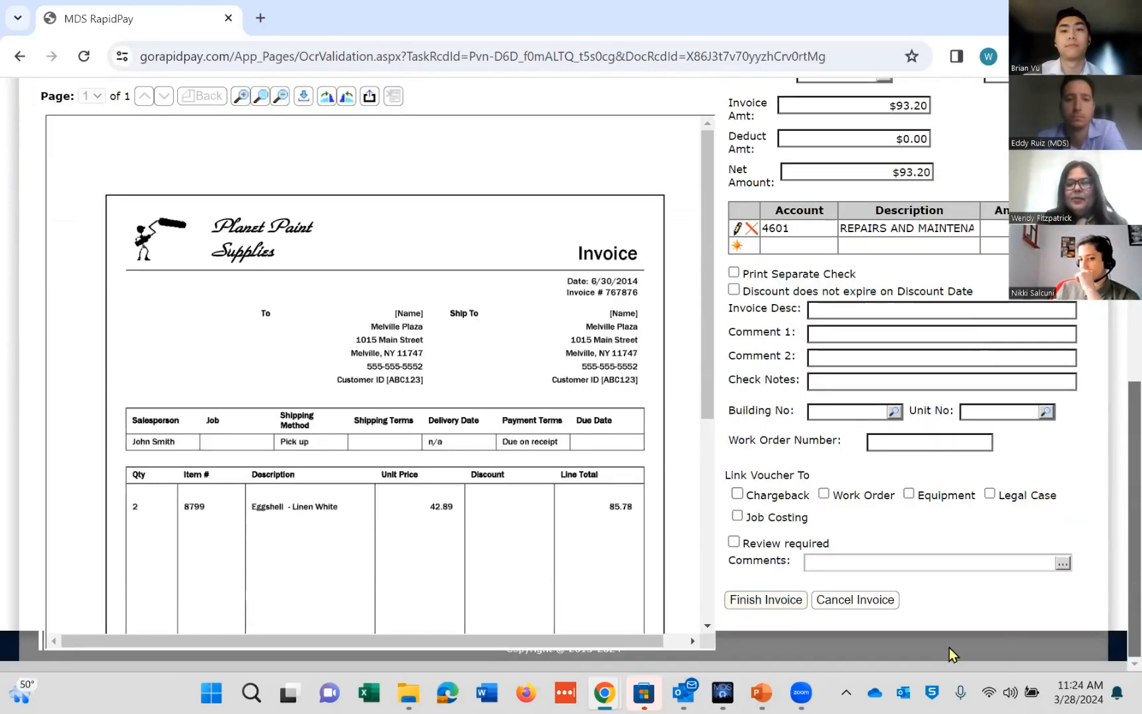
click(765, 598)
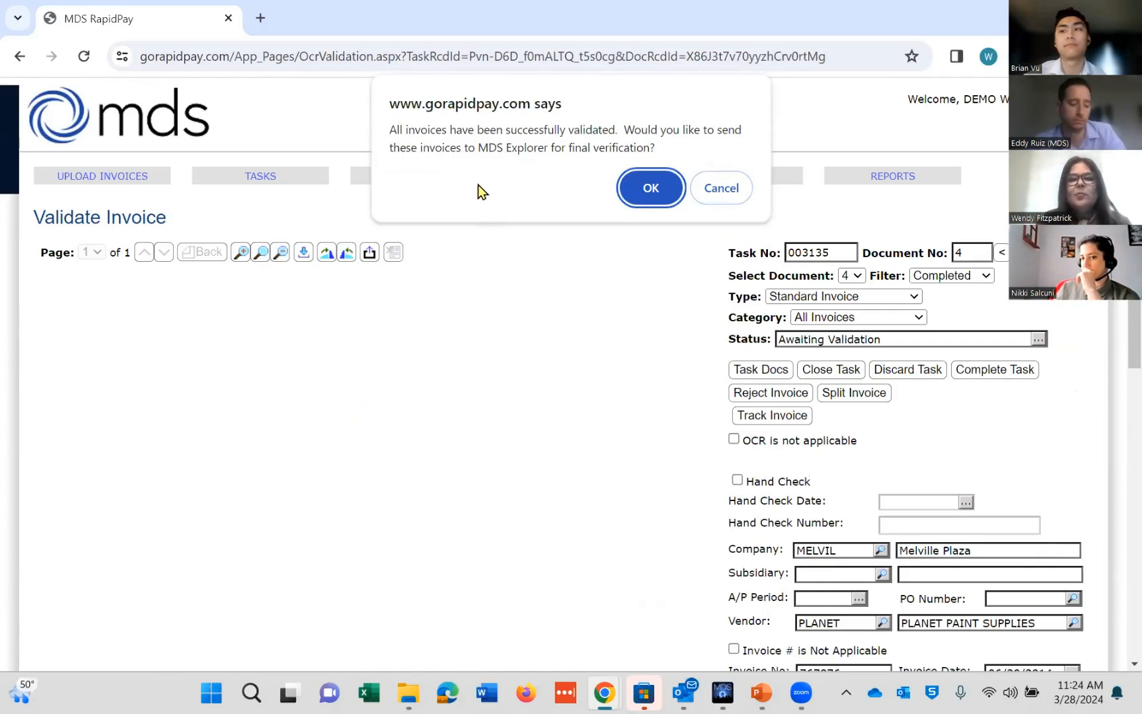
click(651, 188)
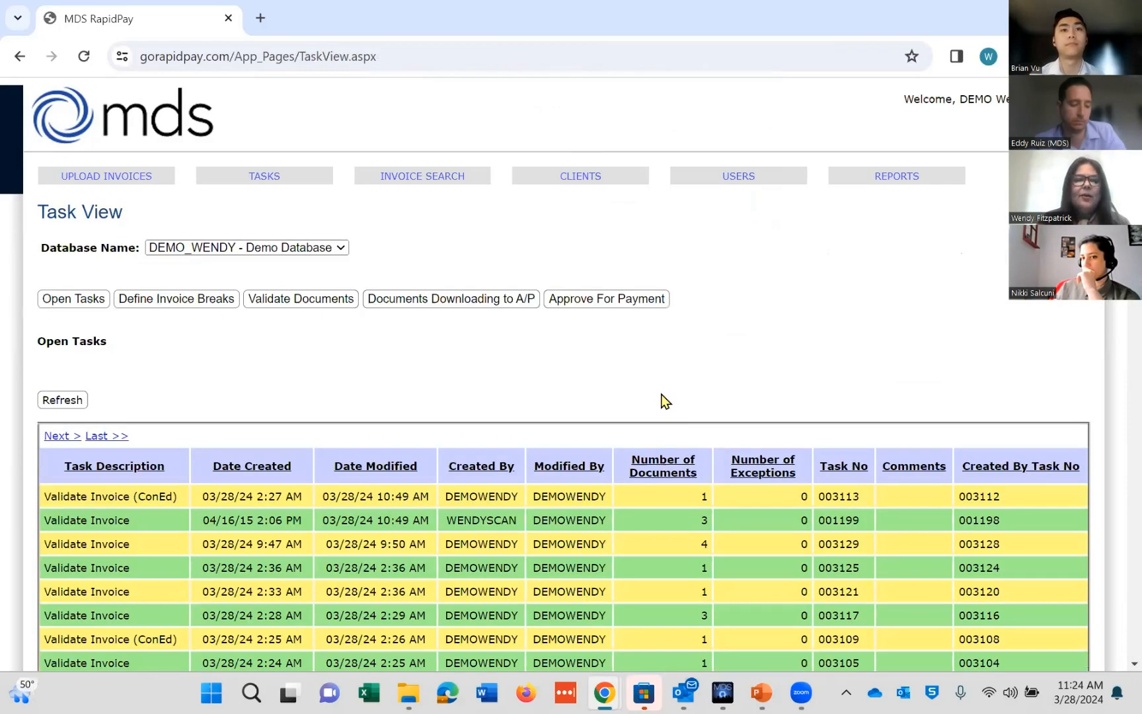
Step: Open validation task 001199 from the open tasks list
click(354, 519)
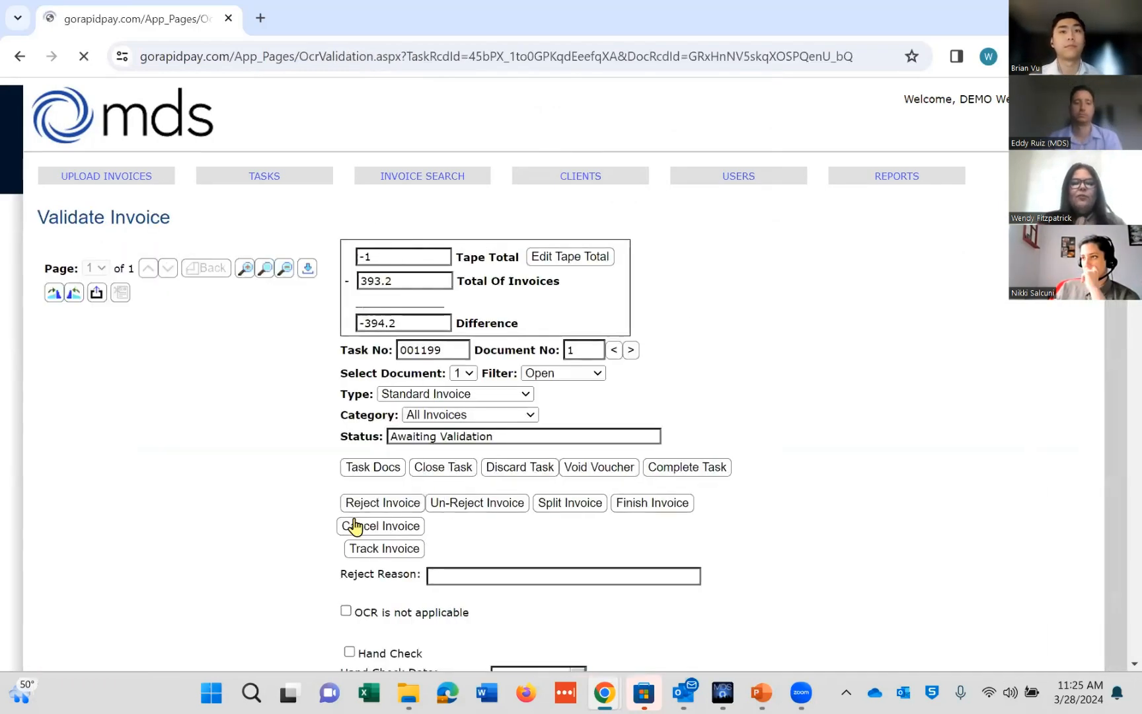
key(Return)
drag(704, 378, 701, 405)
drag(1135, 324, 1134, 389)
Step: Set the invoice's company to MELVIL, Melville Plaza, using the company code lookup
click(852, 401)
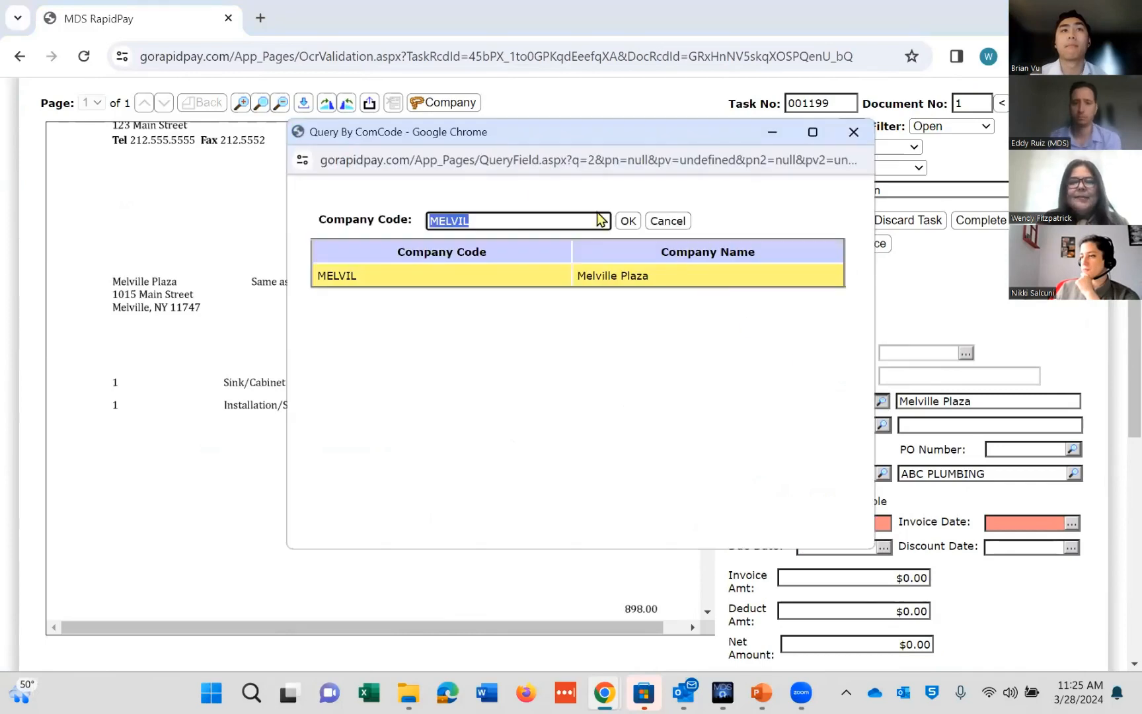
key(BackSpace)
key(Return)
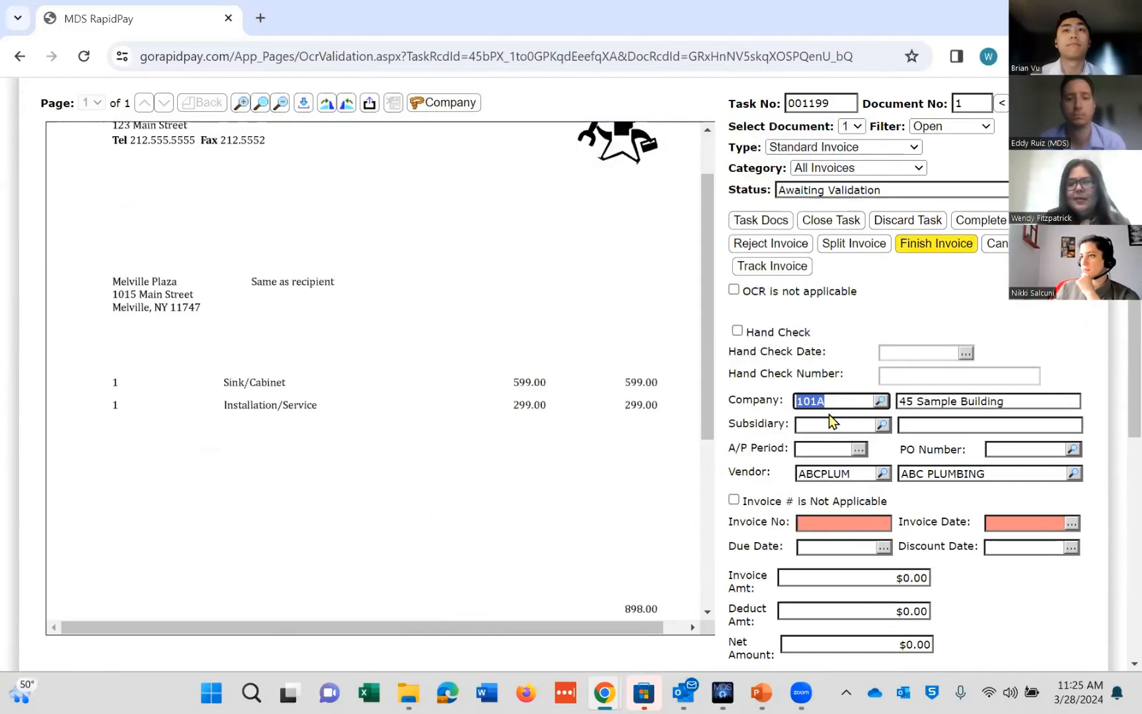
click(850, 399)
key(BackSpace)
key(BackSpace)
key(BackSpace)
key(BackSpace)
click(602, 279)
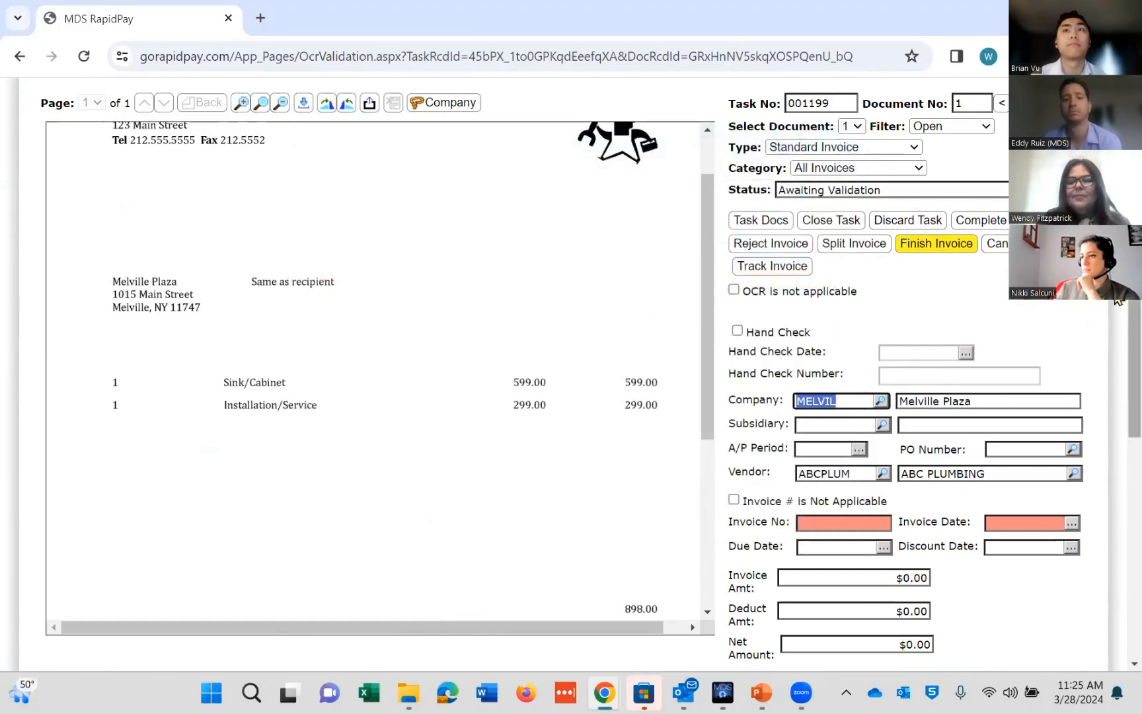
Step: Try the Company lasso on the Melville Plaza address lines of the document, then cancel it
scroll(1115, 295, up, 3)
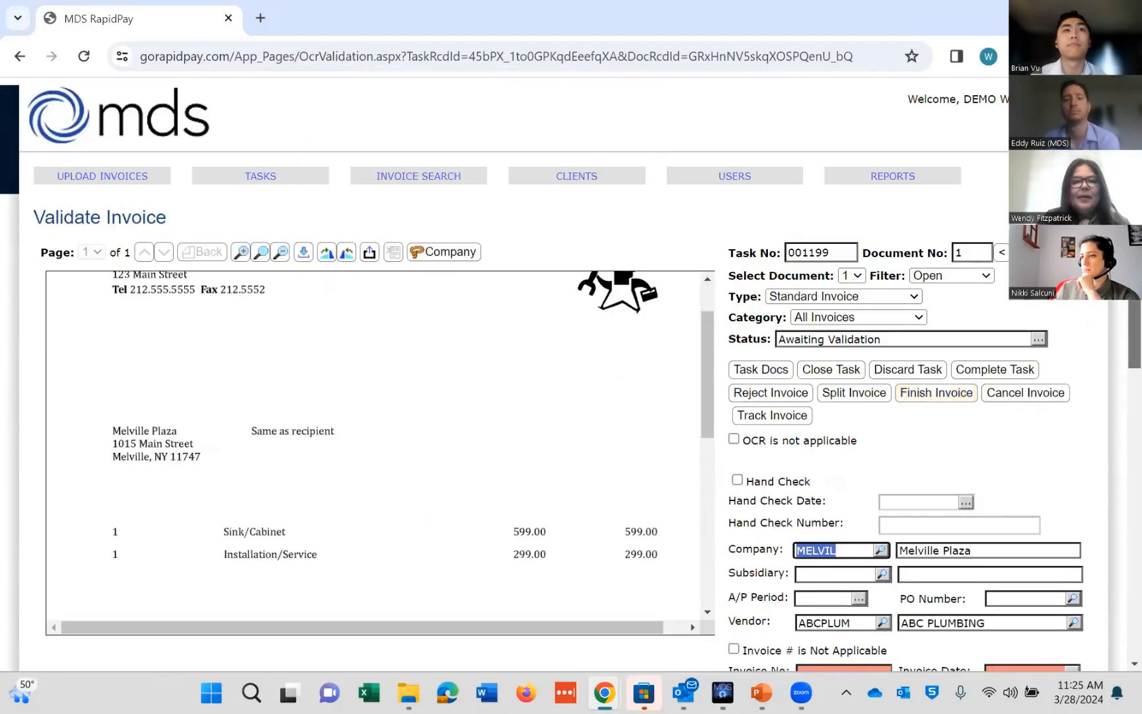
click(446, 253)
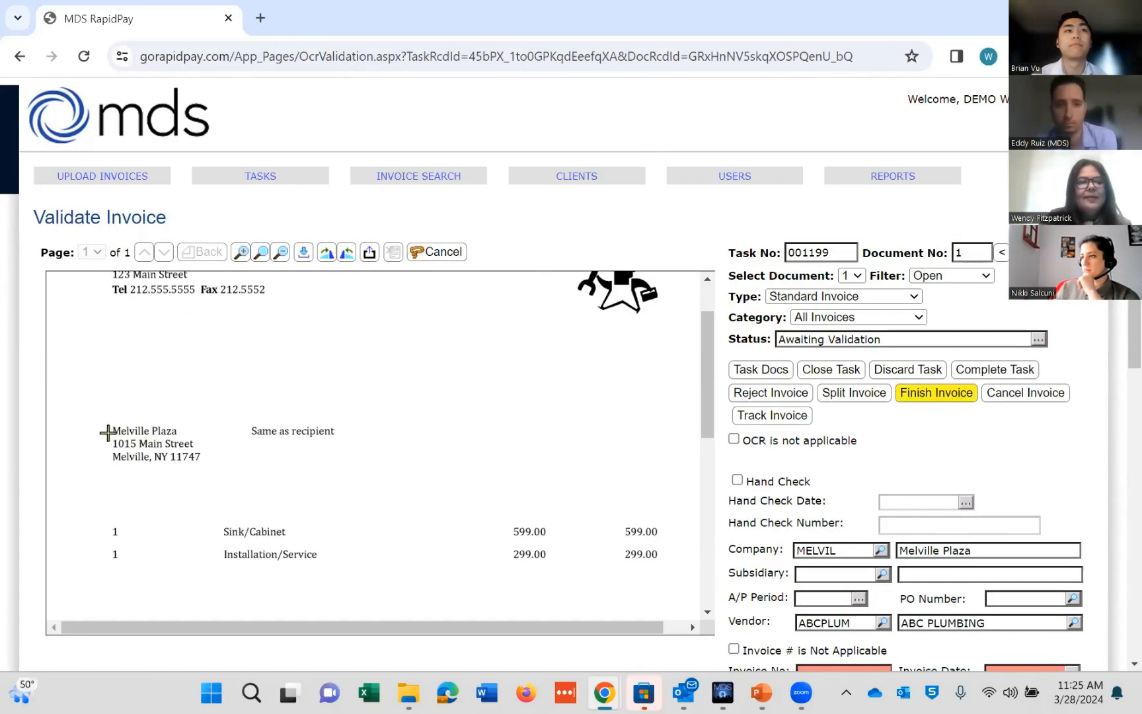
mouse_move(108, 433)
mouse_down()
mouse_move(149, 450)
mouse_move(198, 450)
mouse_up()
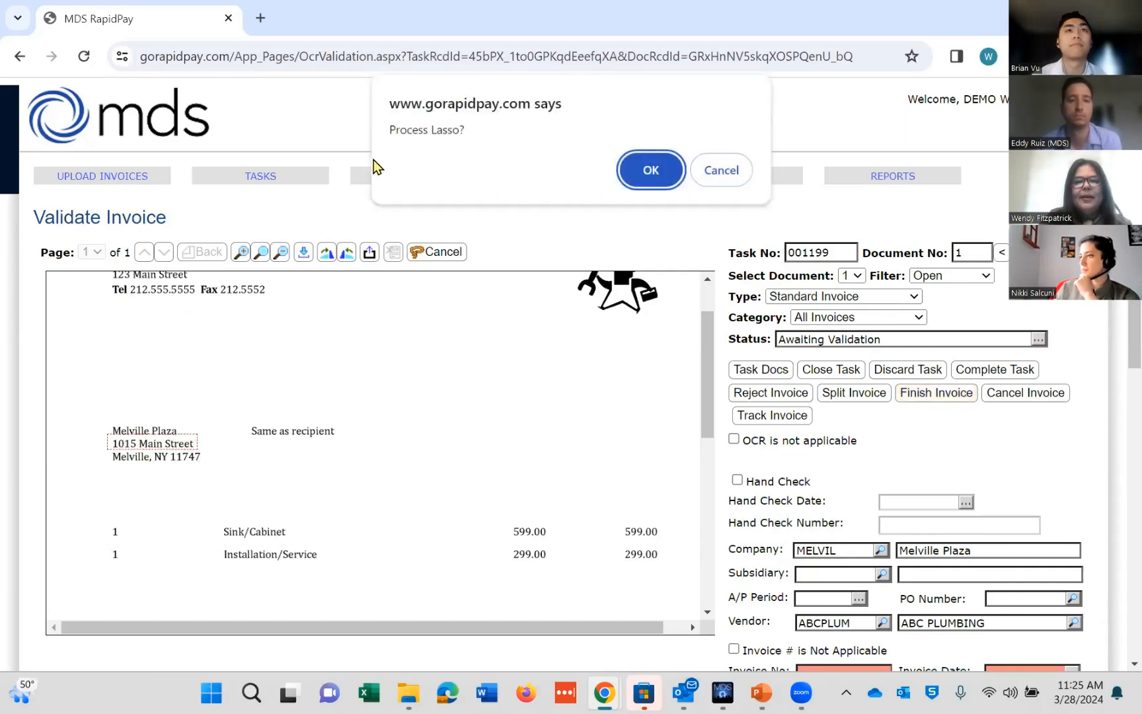
click(650, 173)
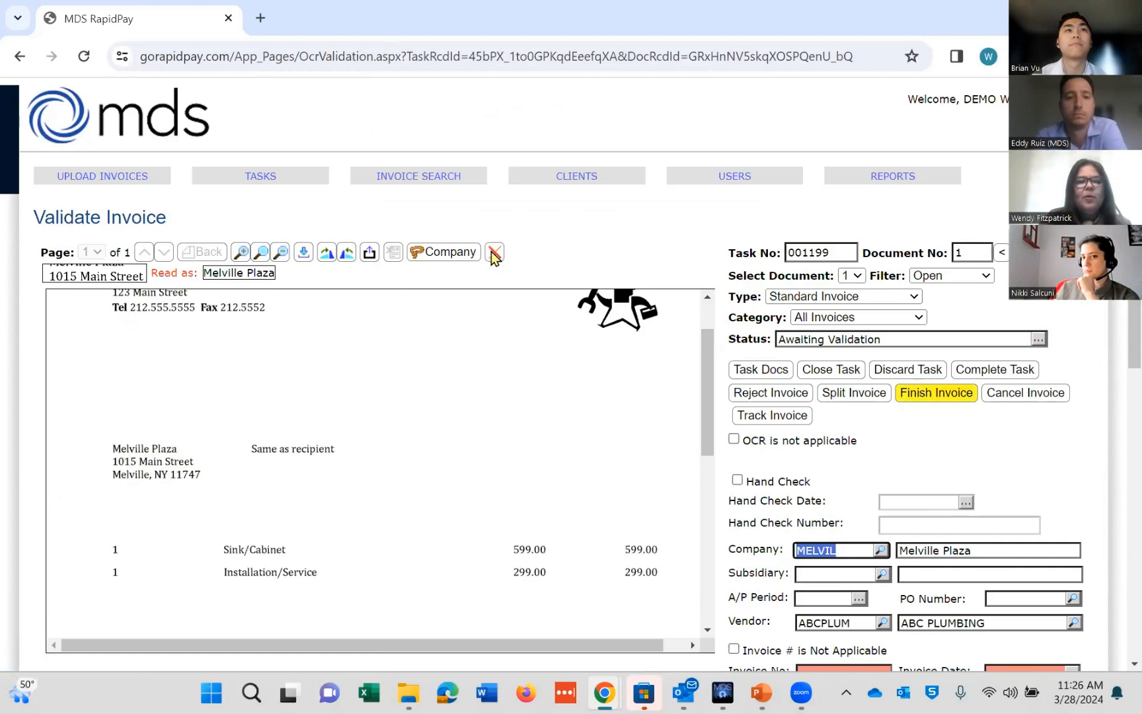
click(116, 402)
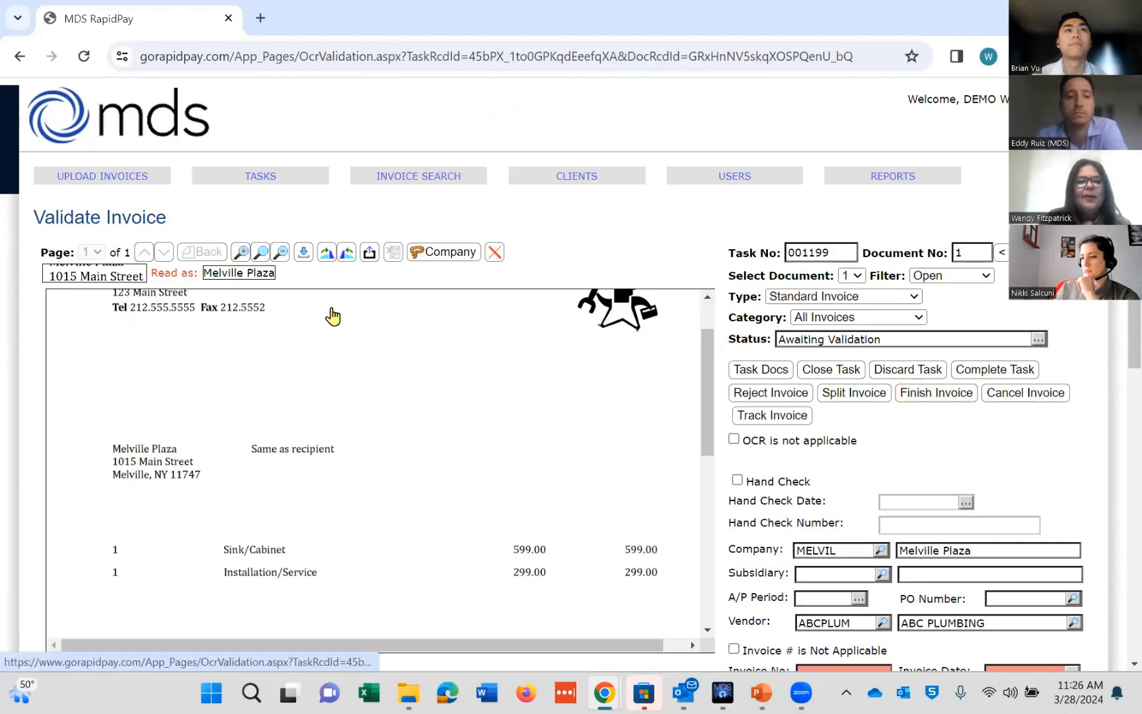
click(494, 252)
Step: Lasso the 1015 Main Street line on the document to read it for the company field
click(651, 188)
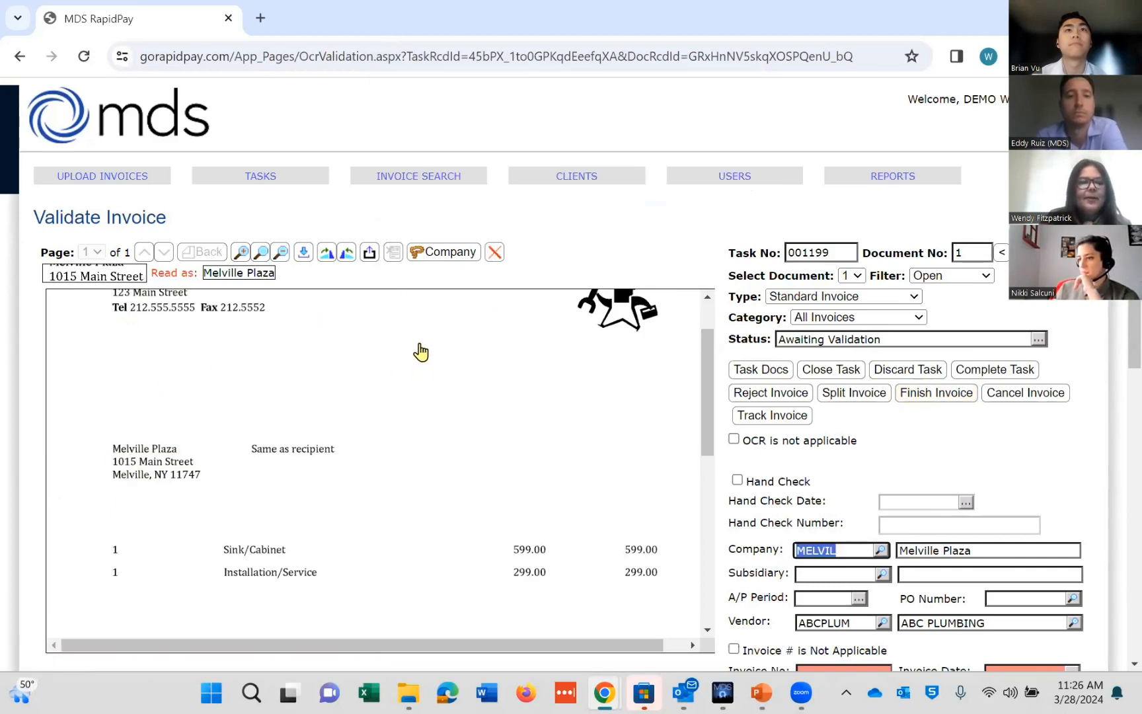
click(113, 444)
click(113, 443)
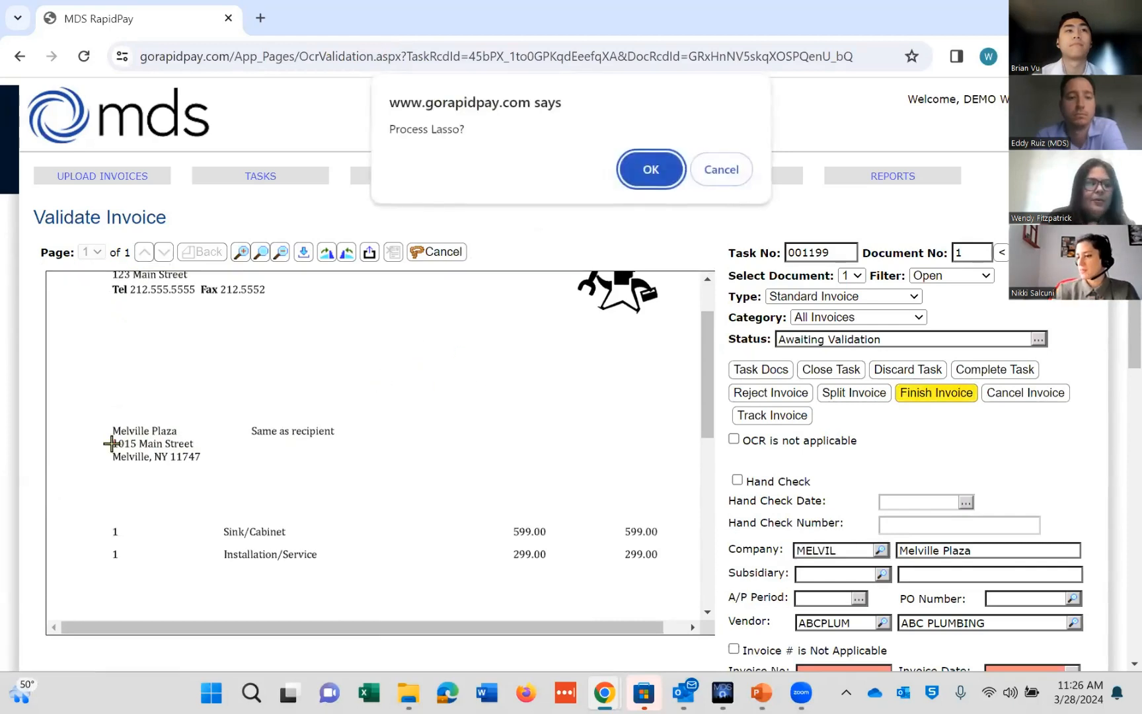
key(Return)
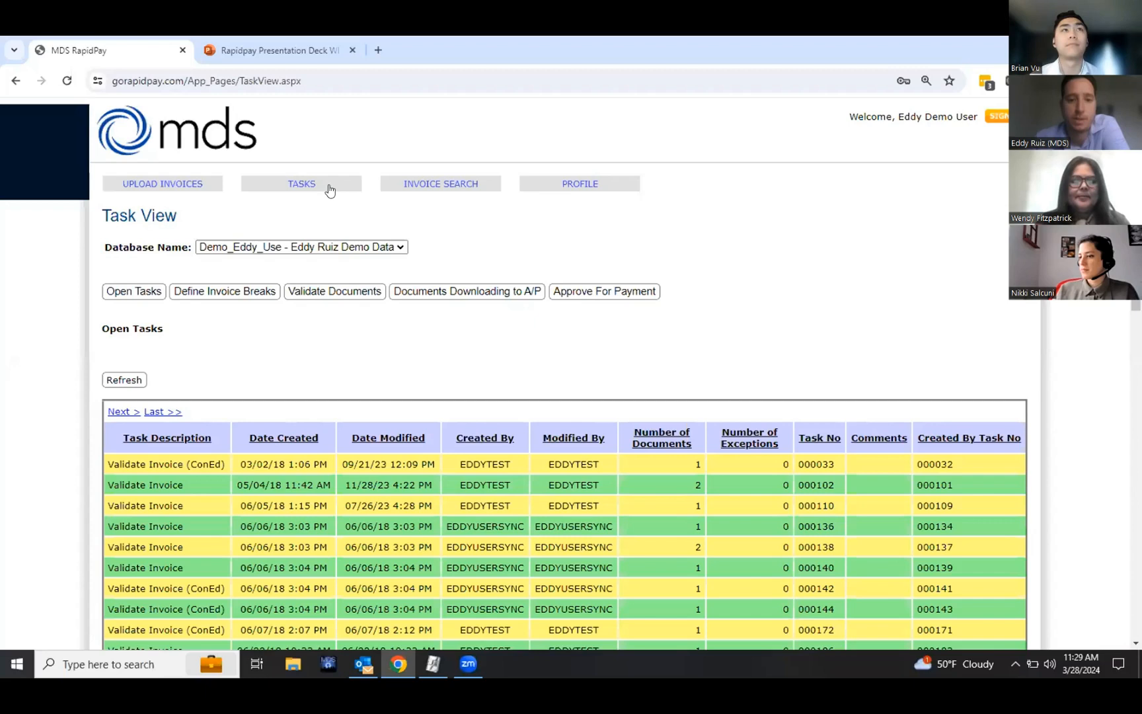
click(326, 189)
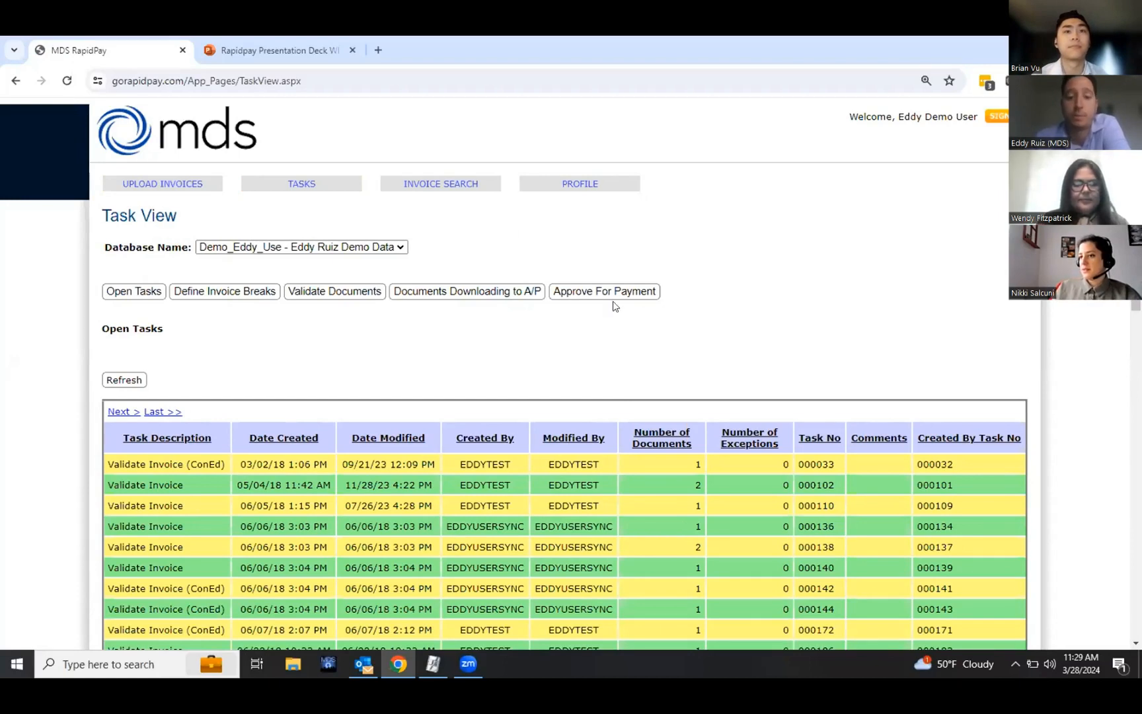
Step: Open the Approve For Payment list and open voucher 745781 for review
click(589, 292)
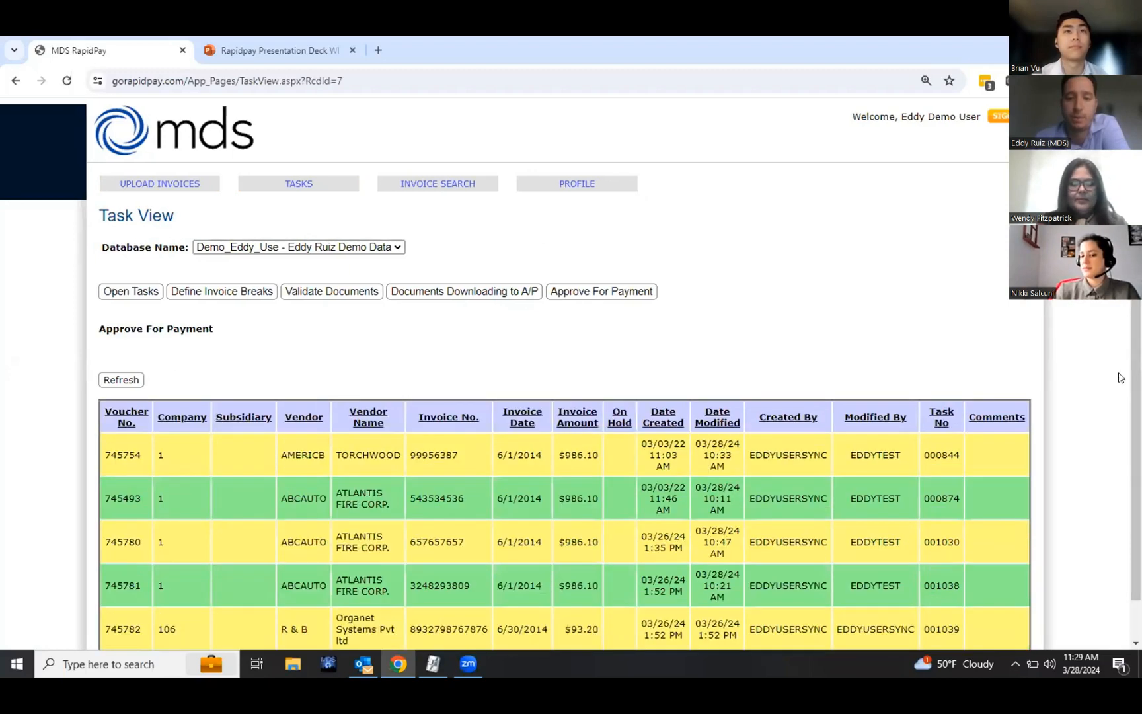
scroll(729, 340, down, 1)
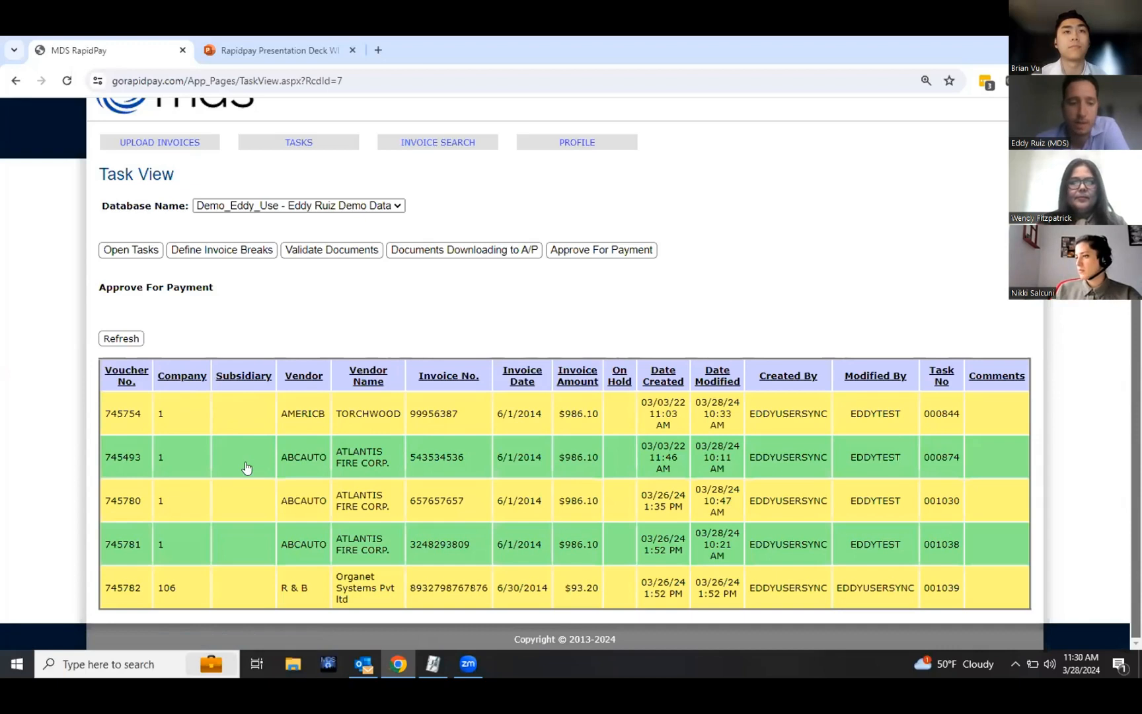
click(188, 545)
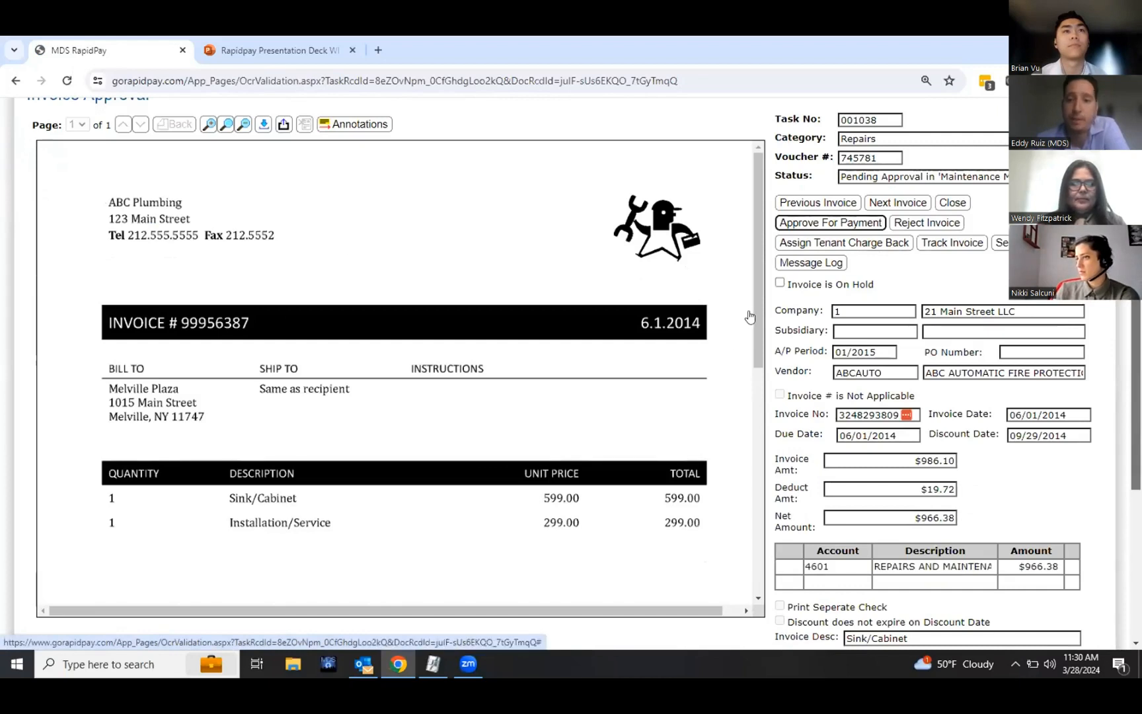
Step: Approve the invoice for payment and confirm the prompt
mouse_move(757, 297)
mouse_down()
mouse_move(758, 325)
mouse_move(759, 296)
mouse_up()
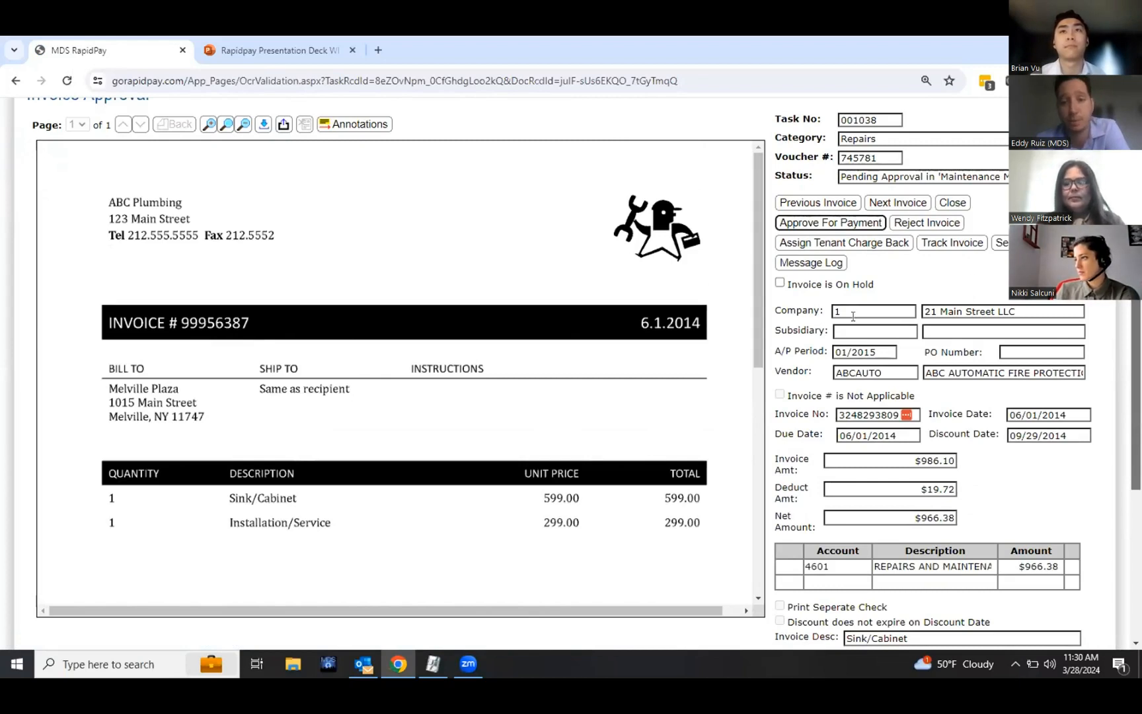
click(799, 225)
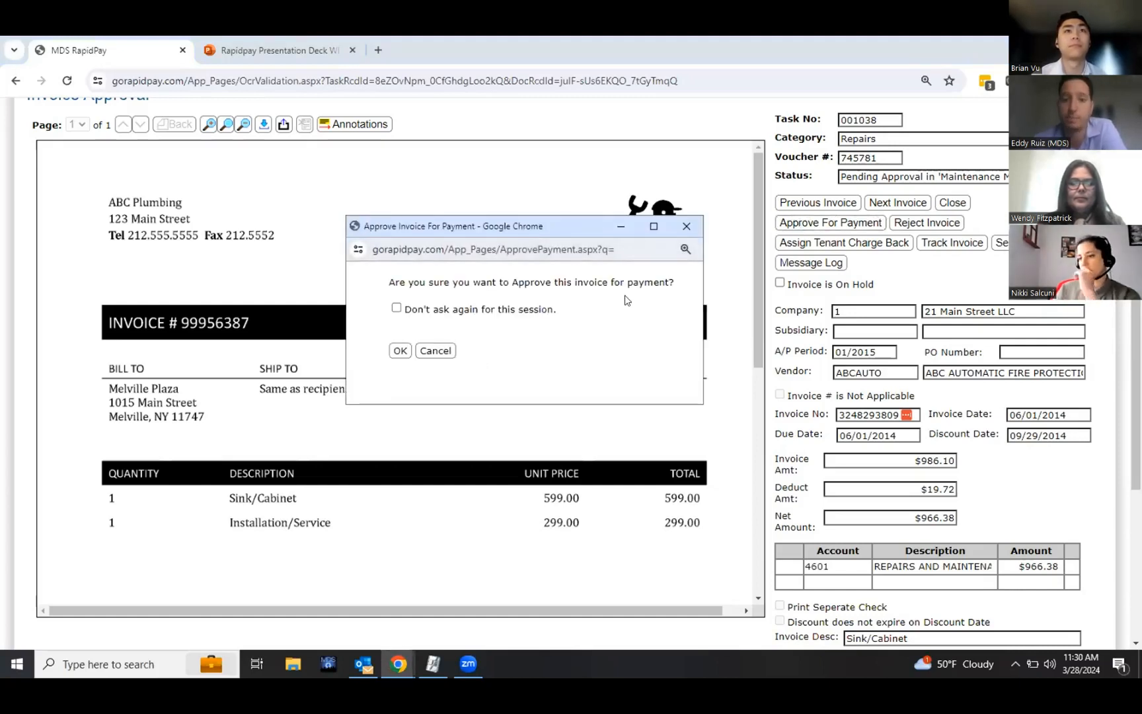
click(400, 351)
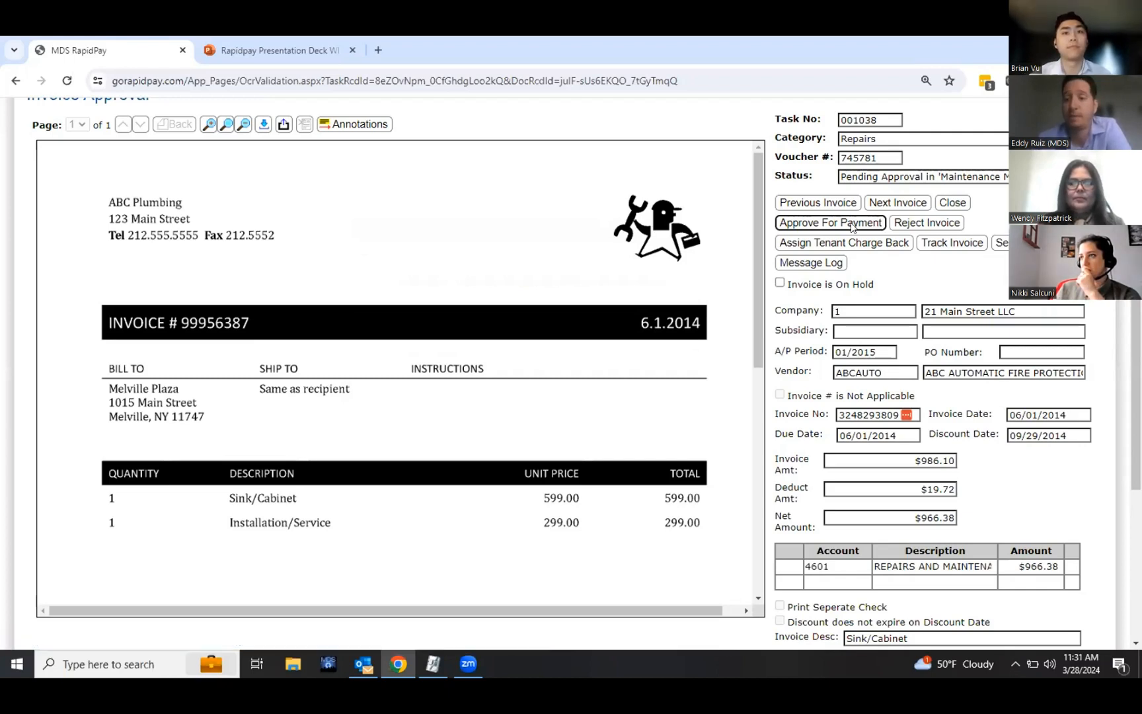
Step: Review the reject invoice options, then close the dialog without rejecting
click(919, 224)
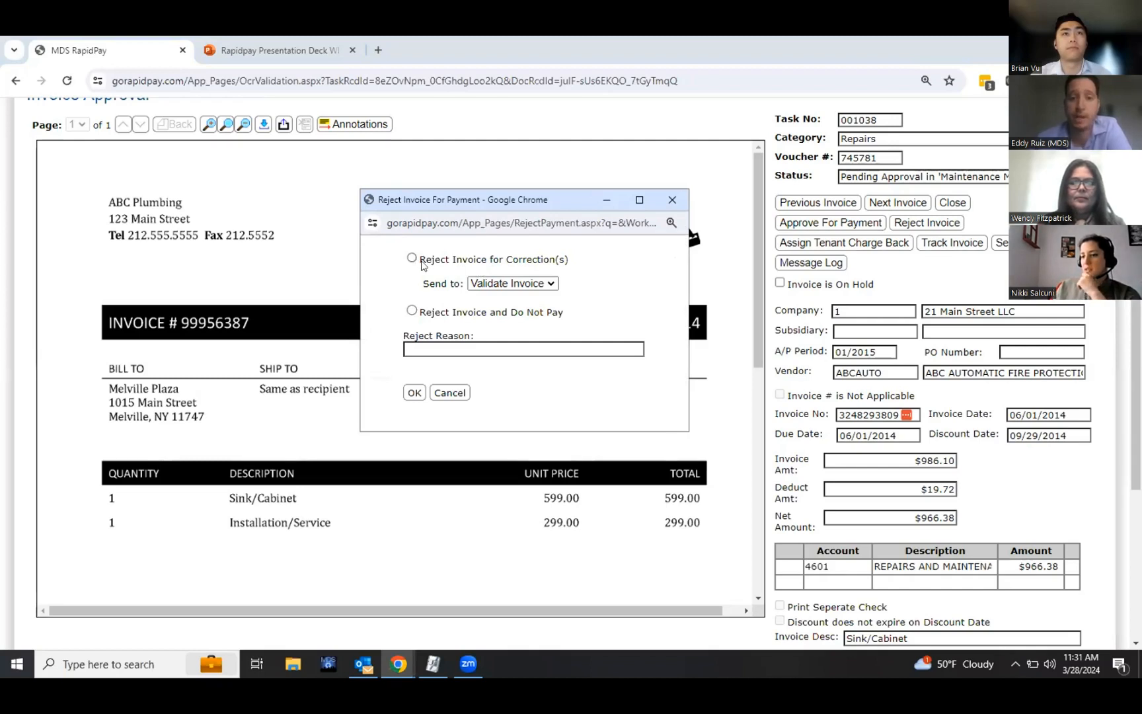
click(436, 350)
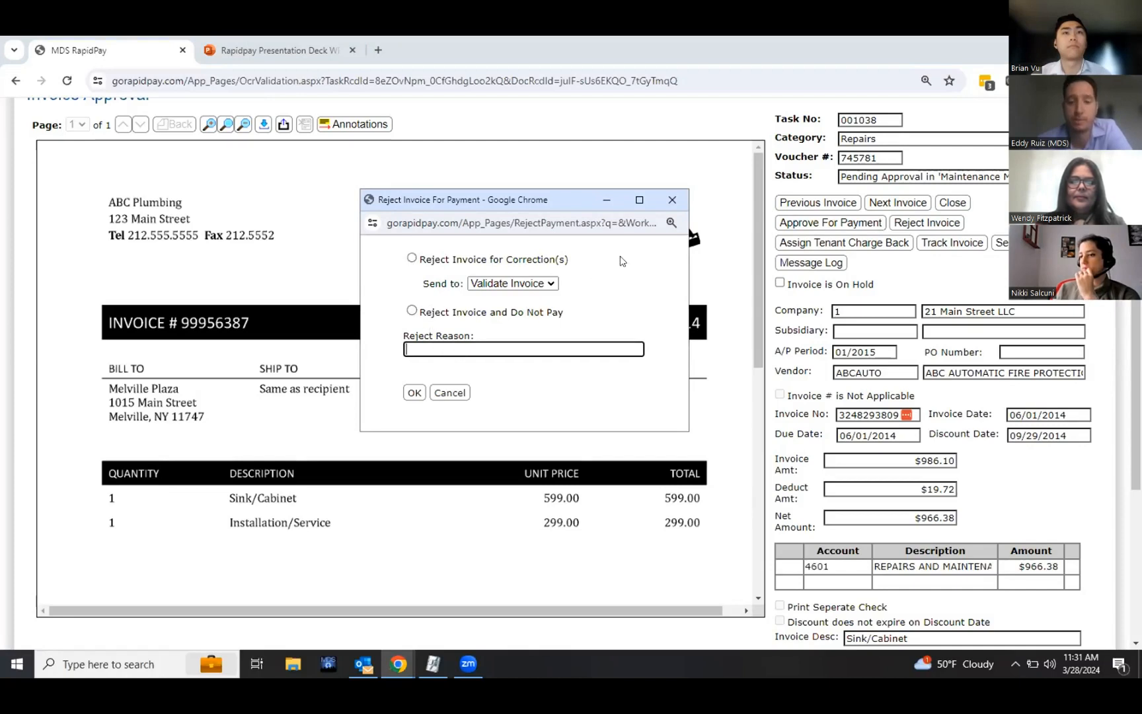
click(672, 200)
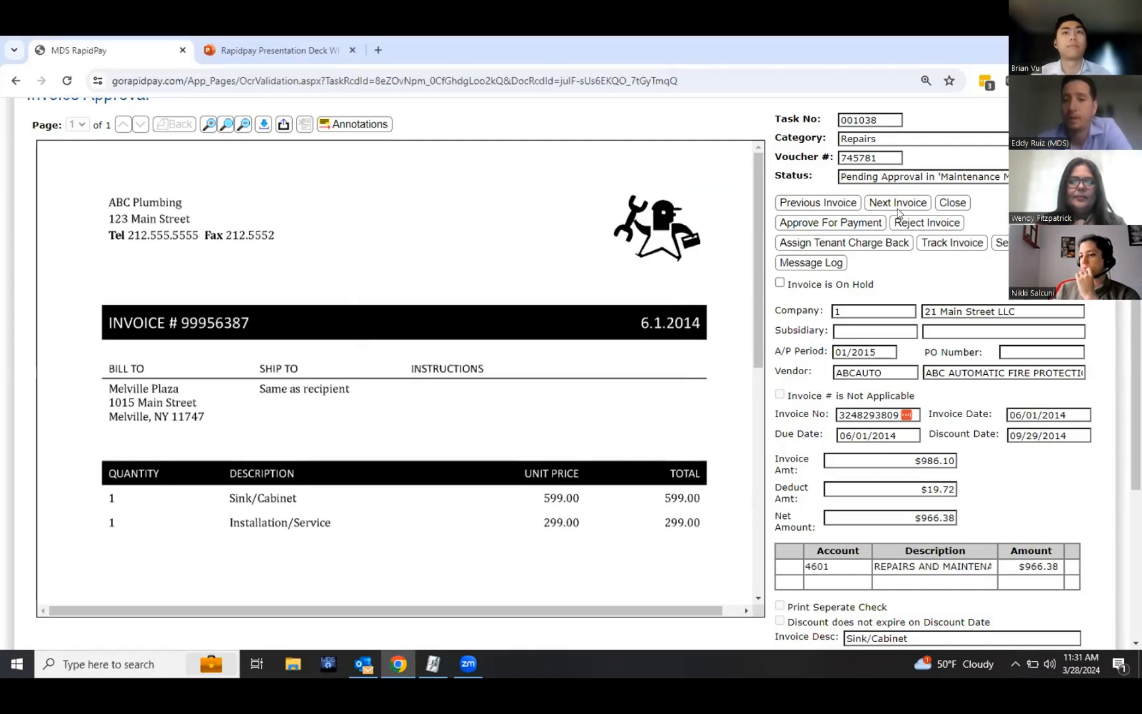
Step: Review the tenant charge back form and its charge code list, then close both windows
click(846, 243)
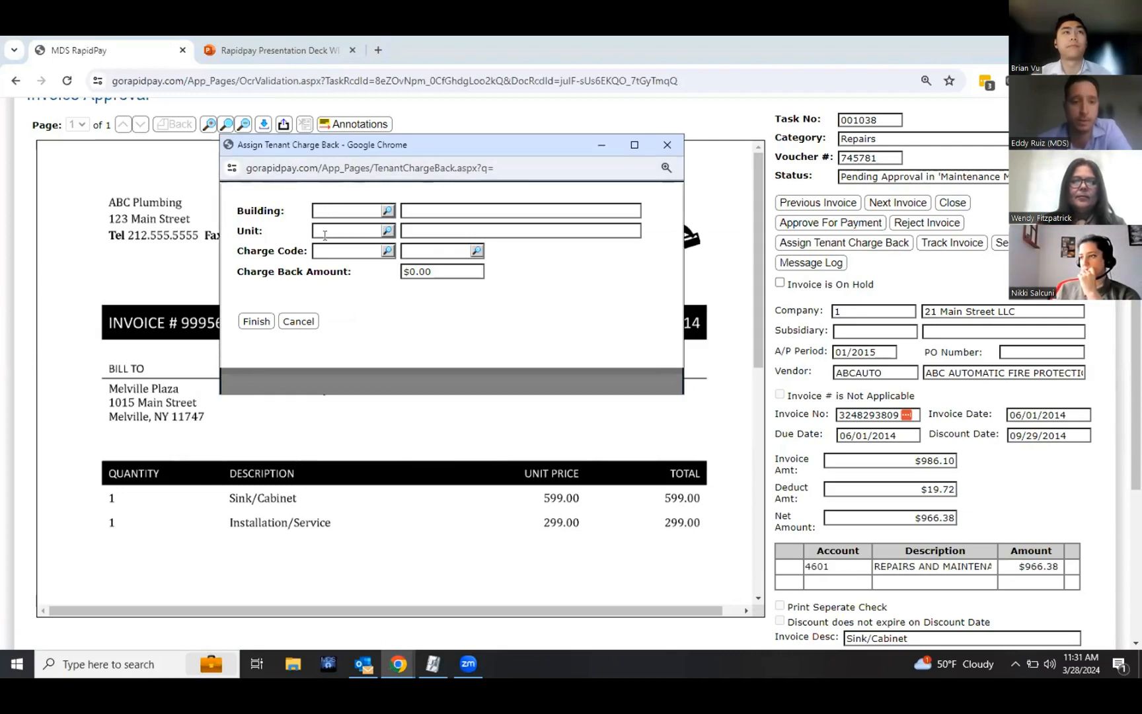
click(386, 250)
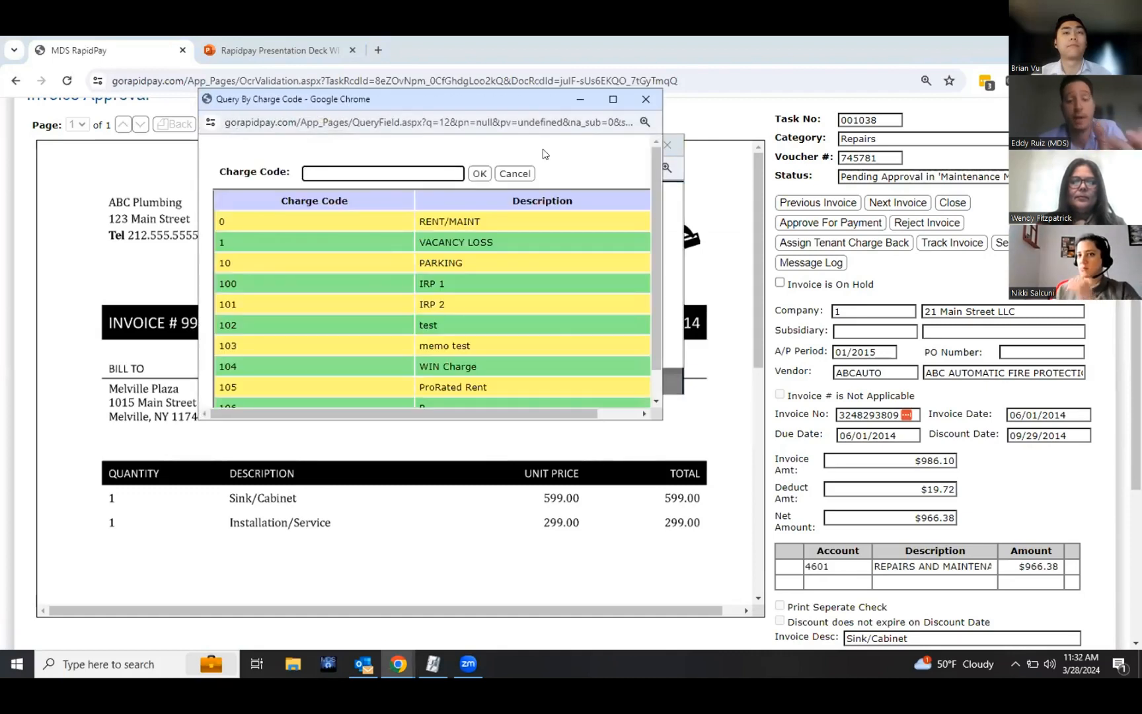
click(644, 101)
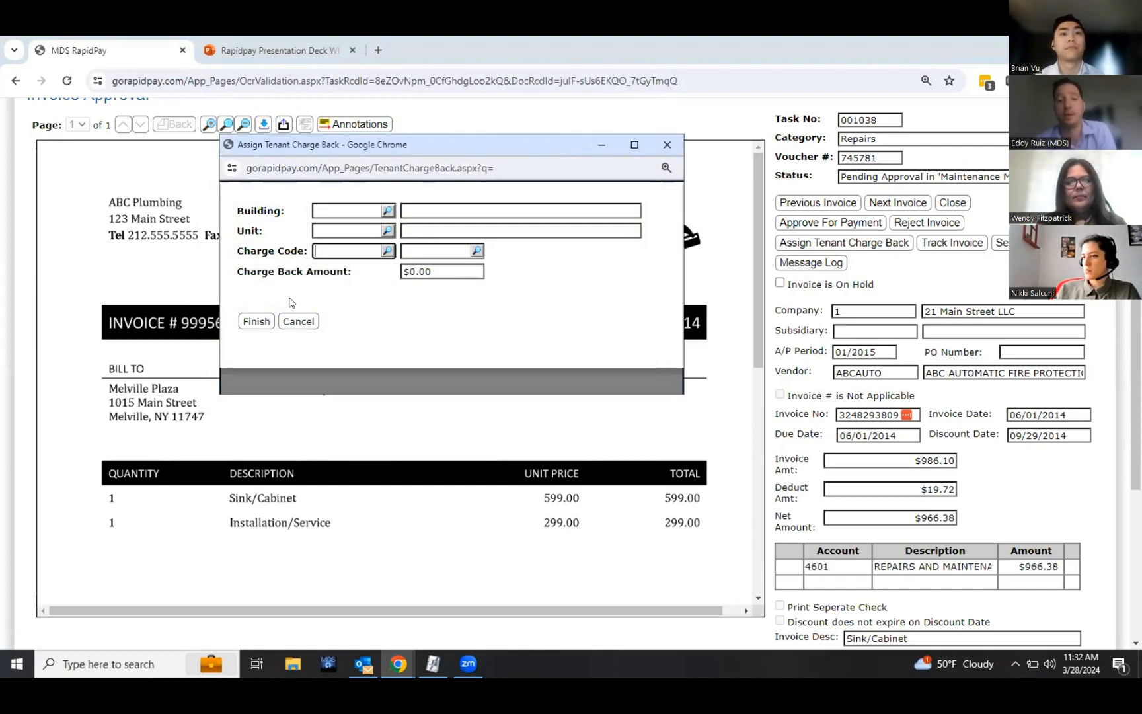
click(665, 145)
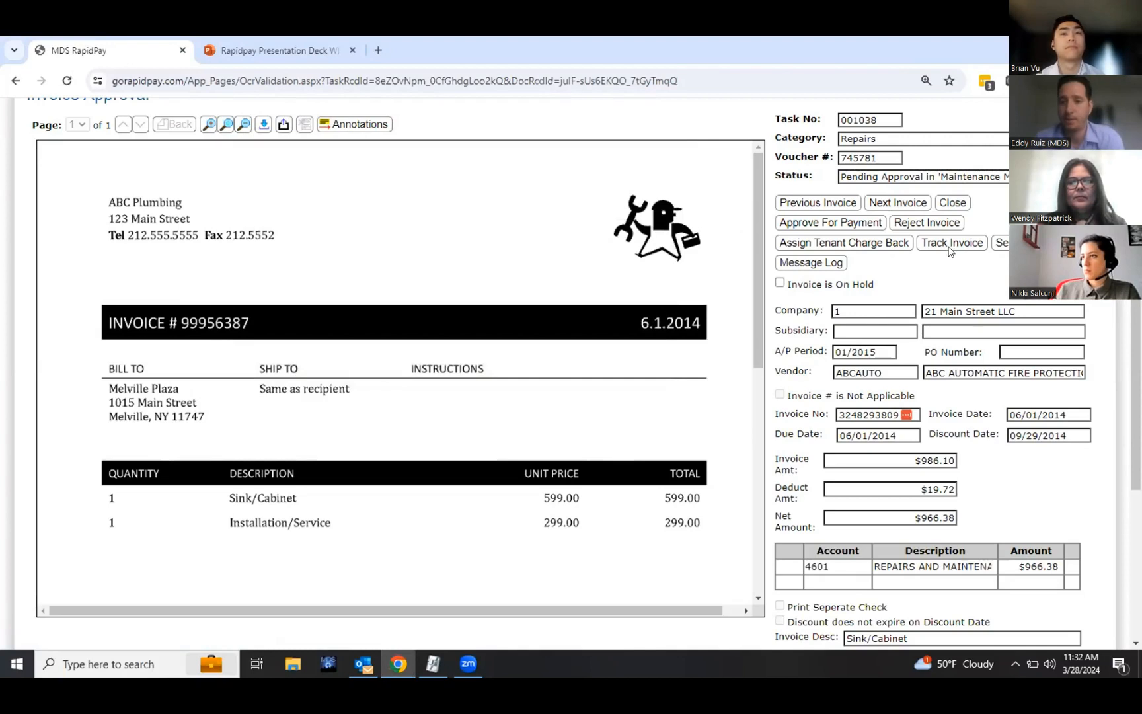
Step: View the invoice's approval tracking history, then close it
click(950, 244)
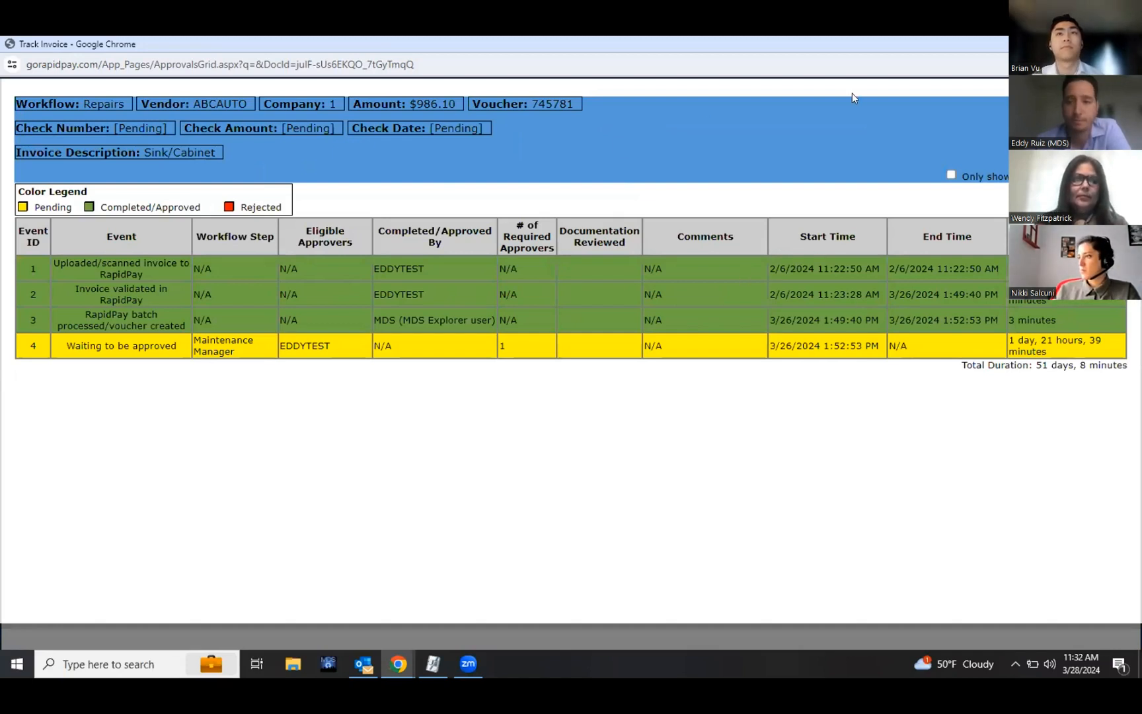
click(1126, 44)
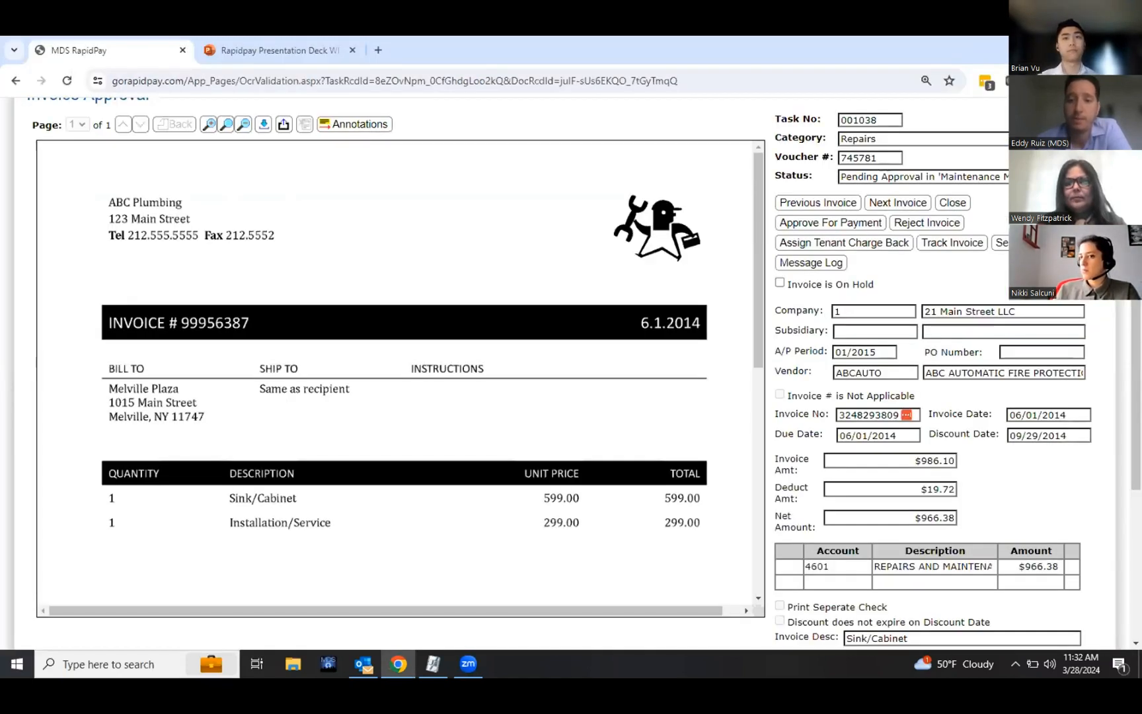
Step: Open the log messages form and the message log for the invoice, closing each without sending
click(1025, 243)
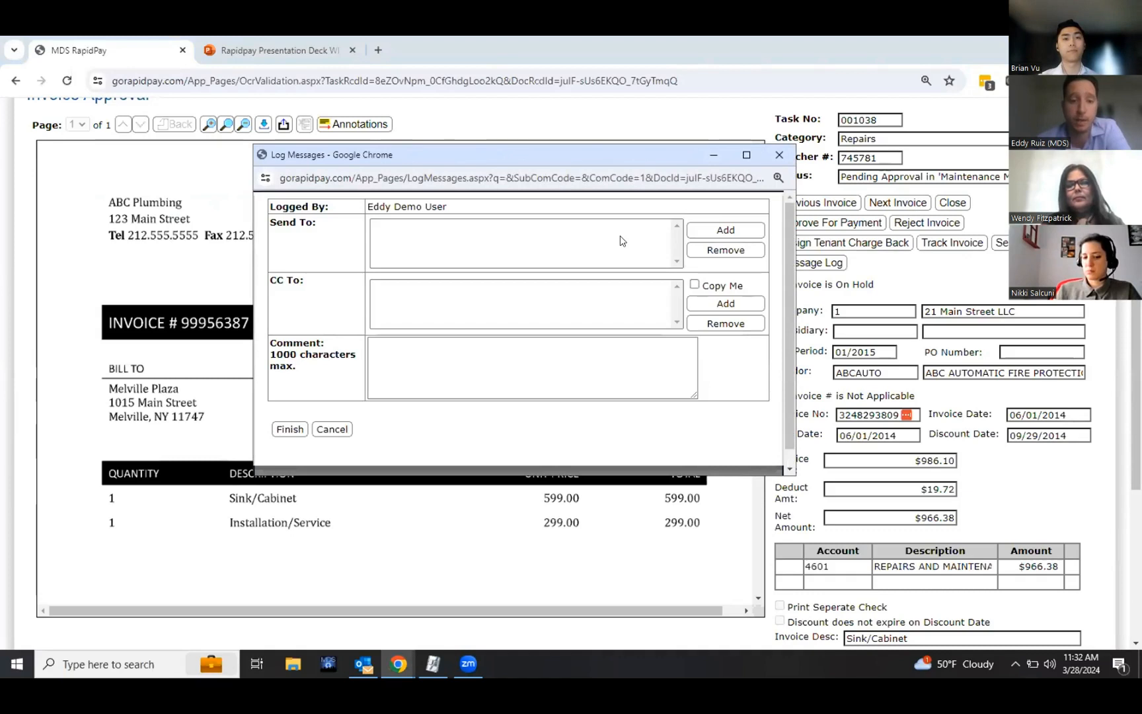
click(417, 351)
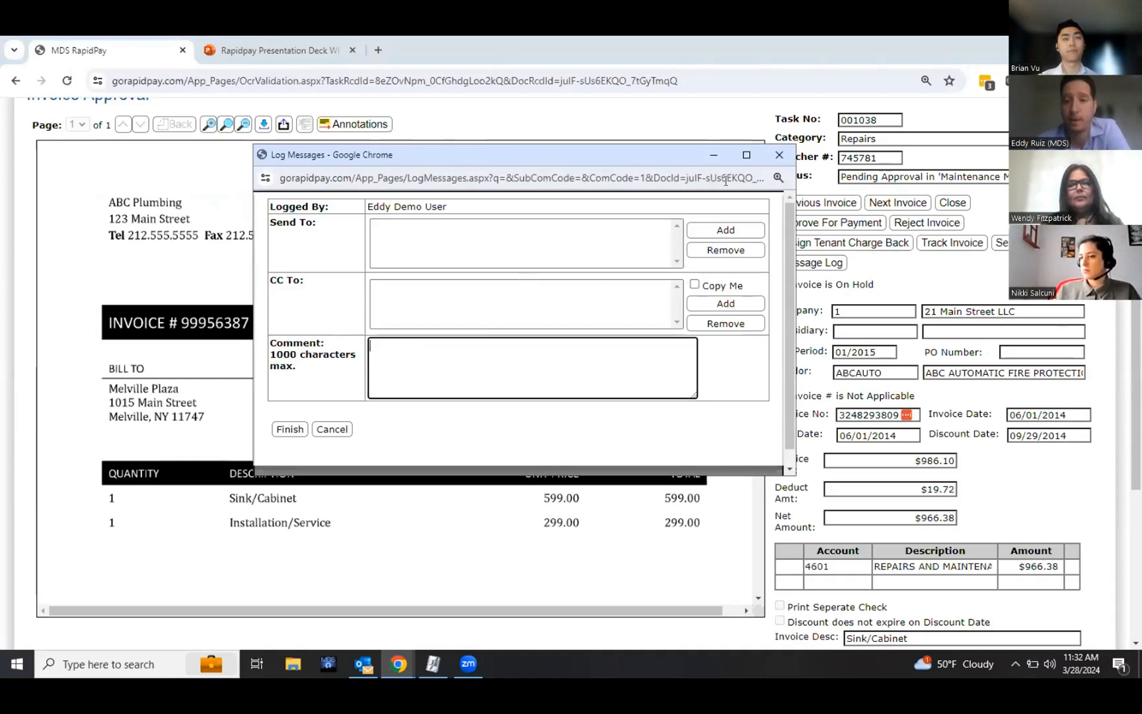
click(770, 177)
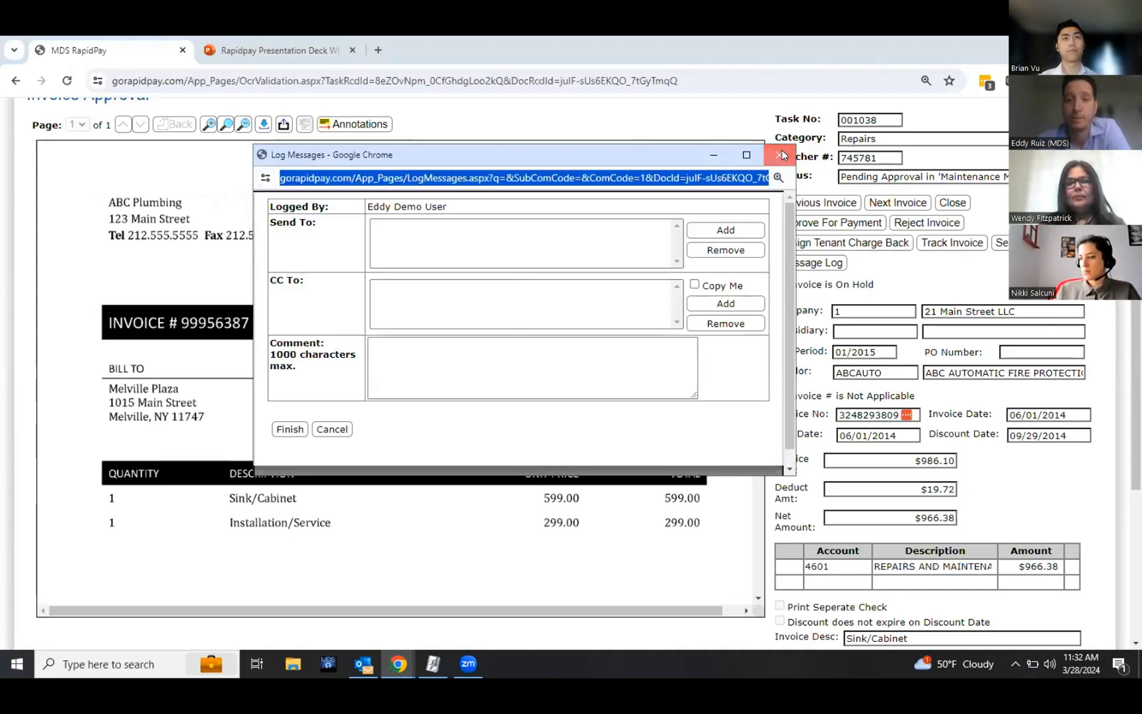
click(780, 153)
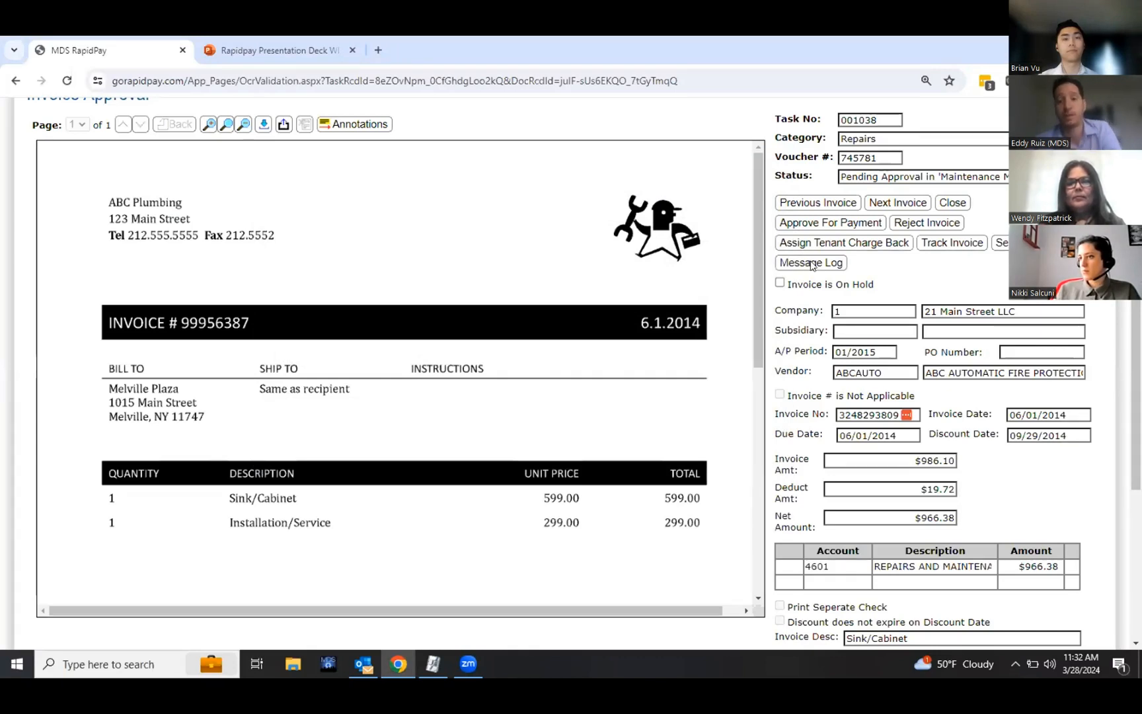
click(812, 263)
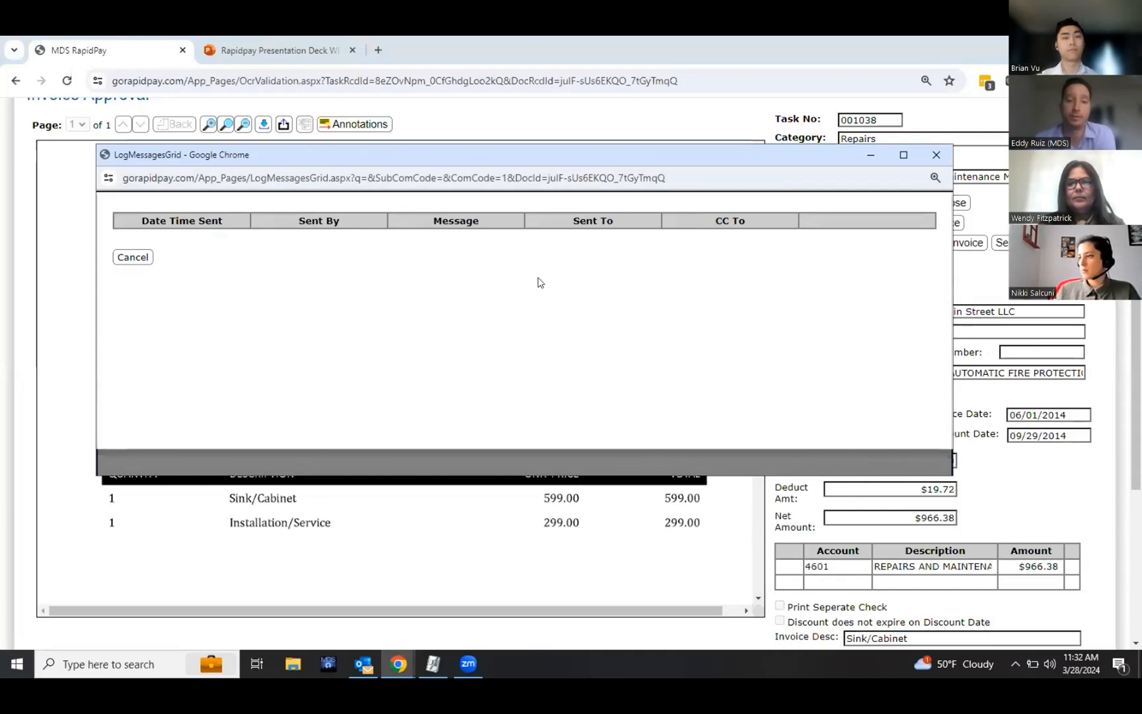
click(937, 157)
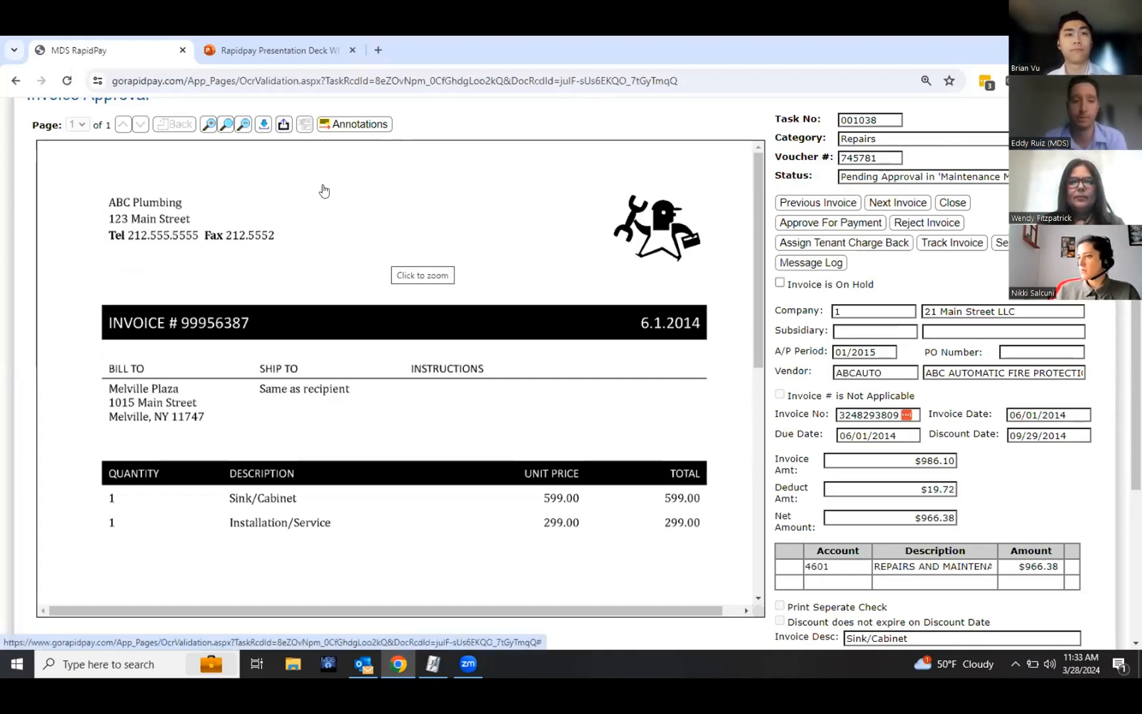
Step: Add an arrow annotation pointing at ABC Plumbing on the invoice image
click(362, 127)
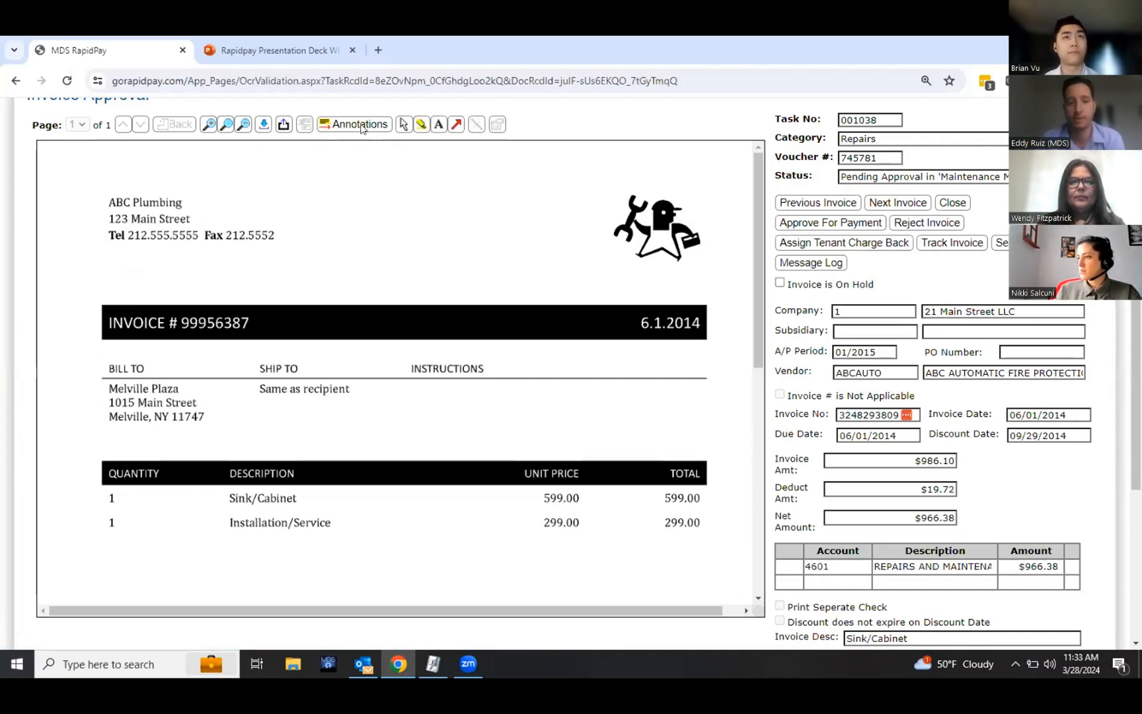
mouse_move(349, 174)
mouse_down()
mouse_move(222, 184)
mouse_move(198, 199)
mouse_up()
click(438, 124)
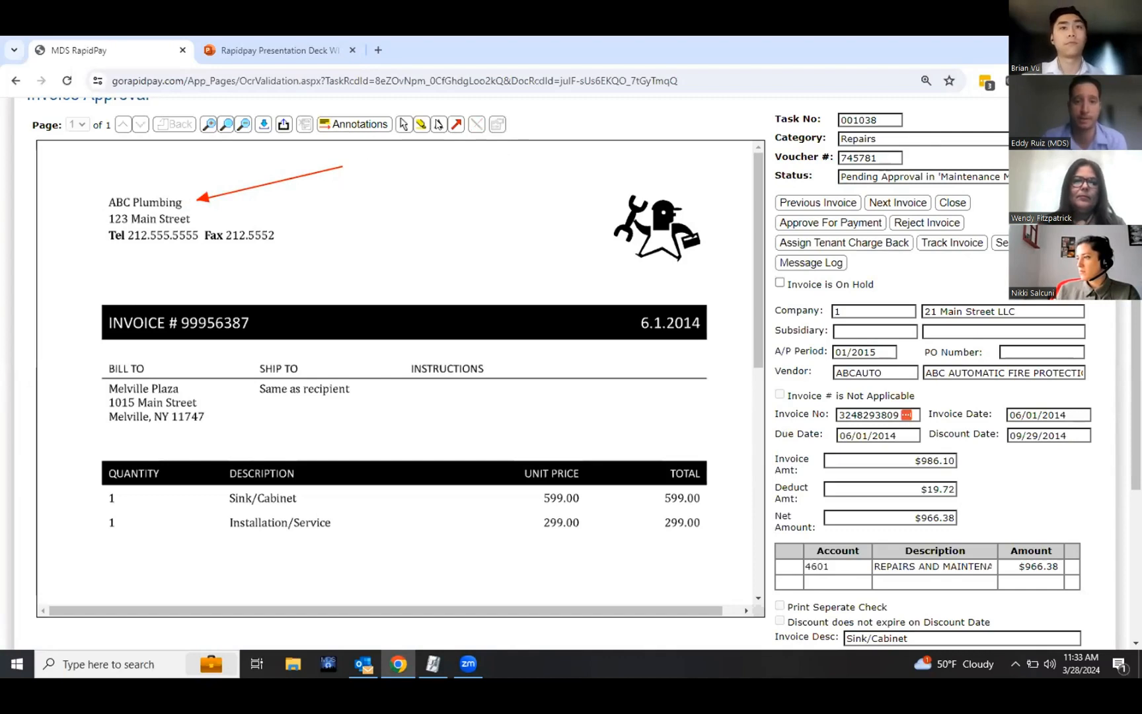